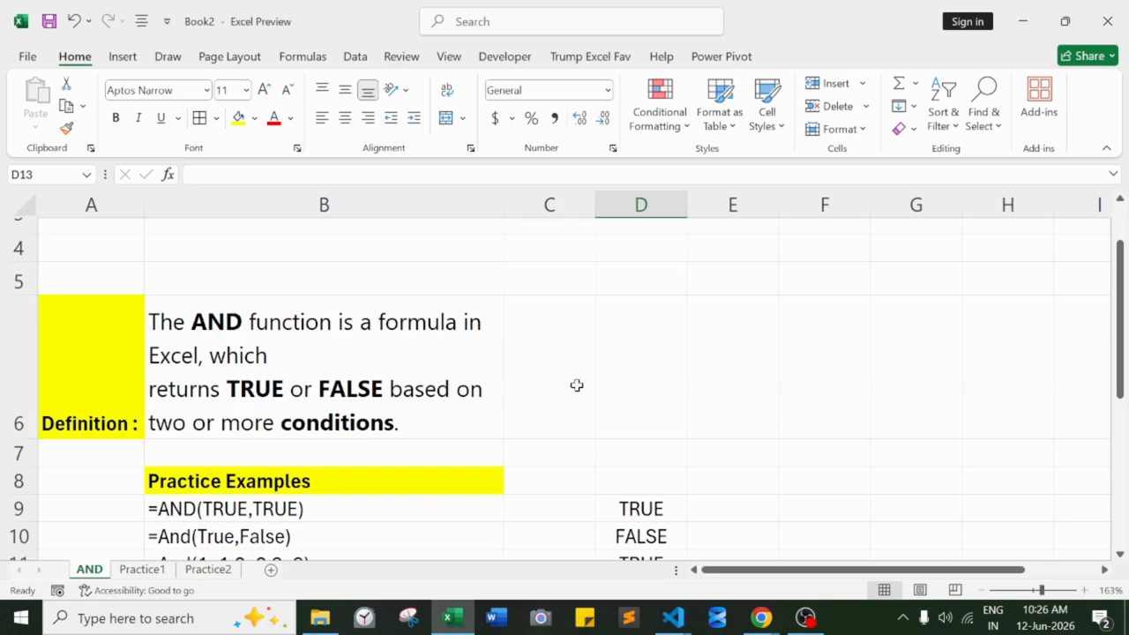
# - Clear the contents of cells D9:D11 beside the practice examples
pyautogui.moveTo(1118, 313); pyautogui.dragTo(1118, 354)
pyautogui.moveTo(639, 404); pyautogui.dragTo(634, 461)
pyautogui.press('Delete')
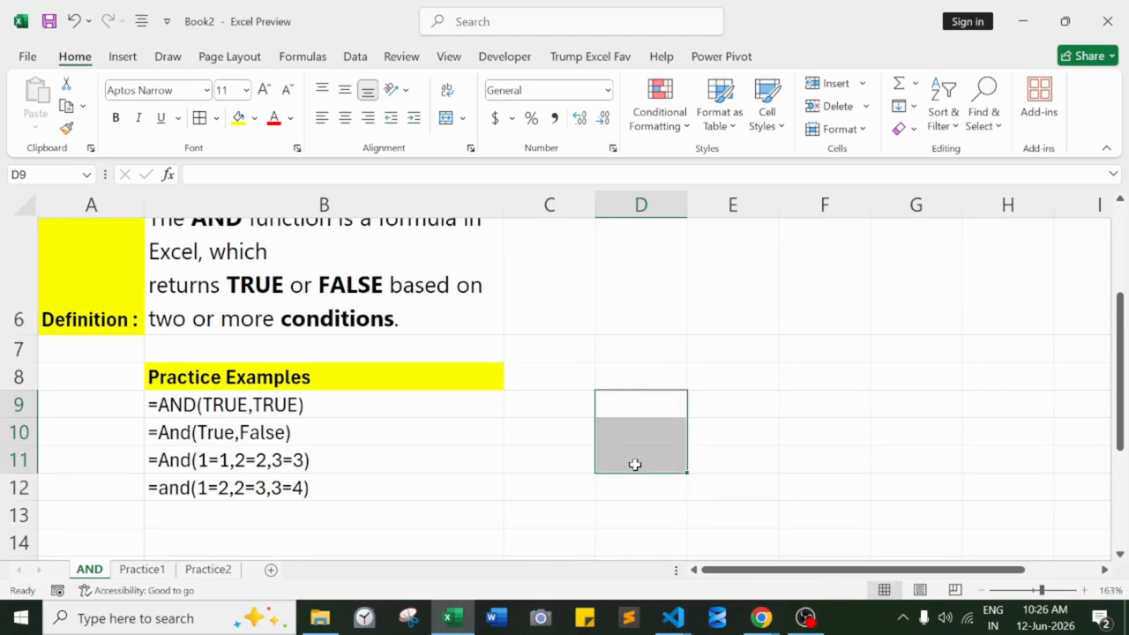
pyautogui.click(620, 403)
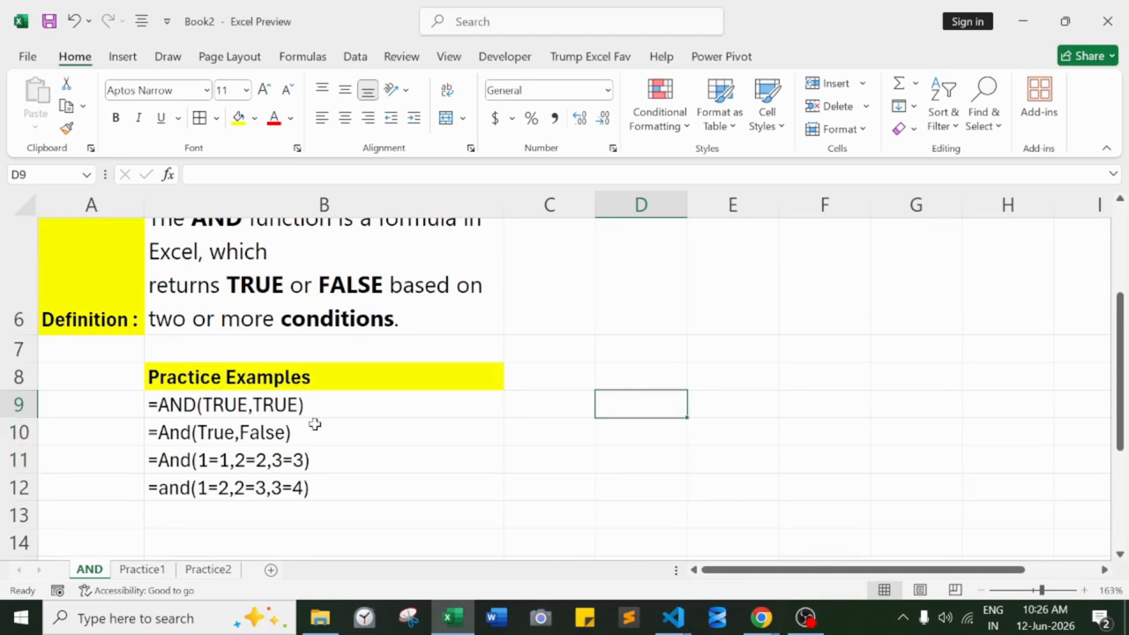
pyautogui.keyDown('ctrl'); pyautogui.scroll(2, 315, 423); pyautogui.keyUp('ctrl')
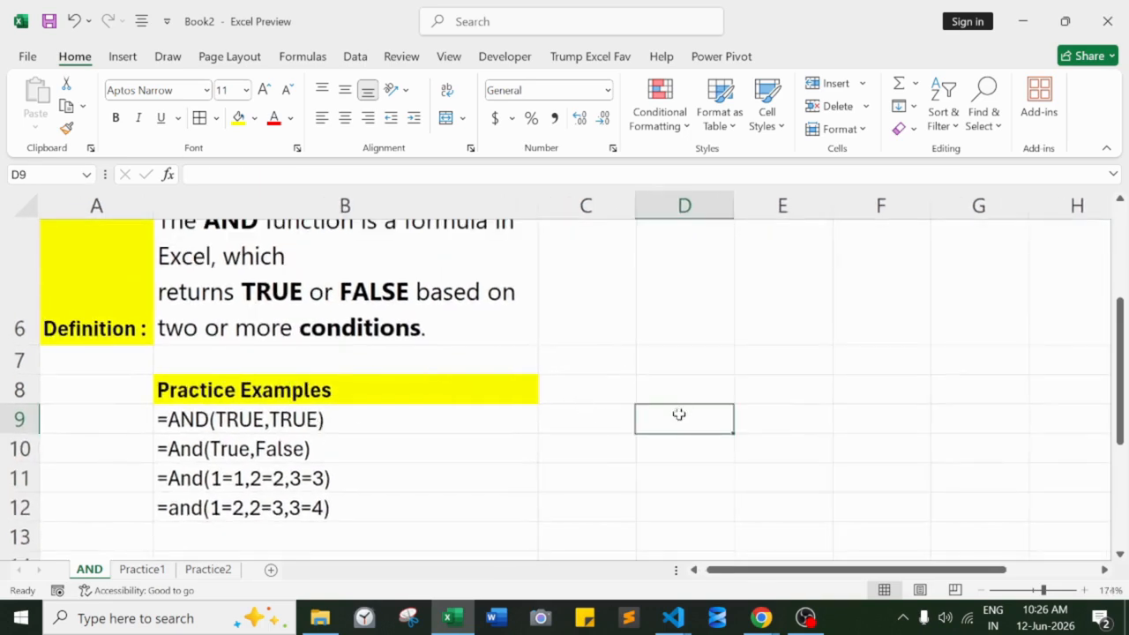
pyautogui.write('=')
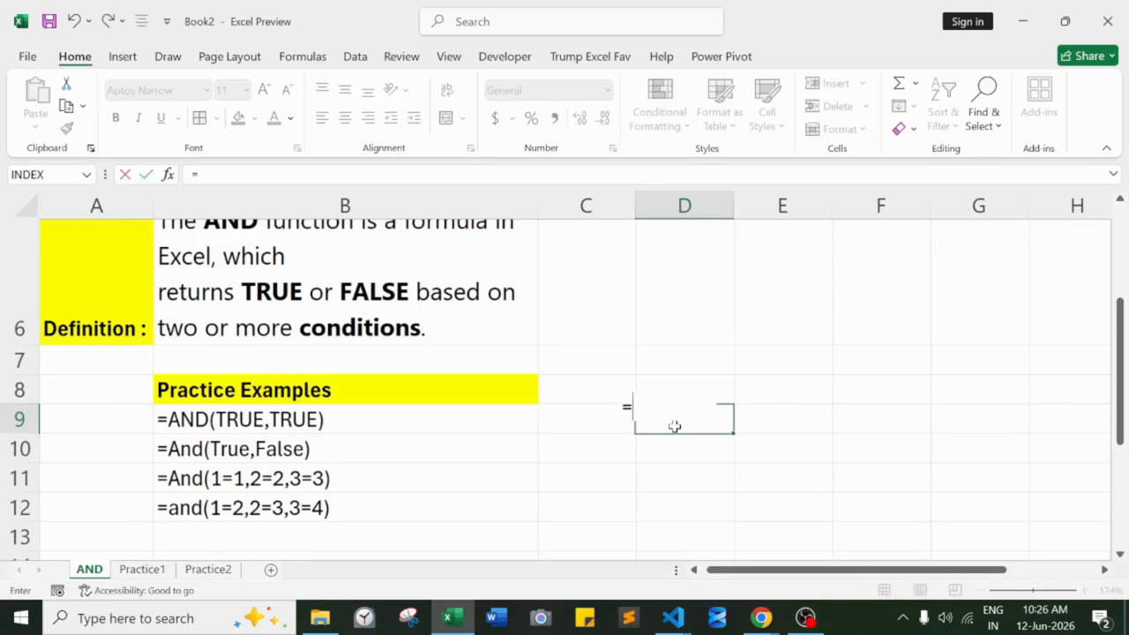
pyautogui.press('Escape')
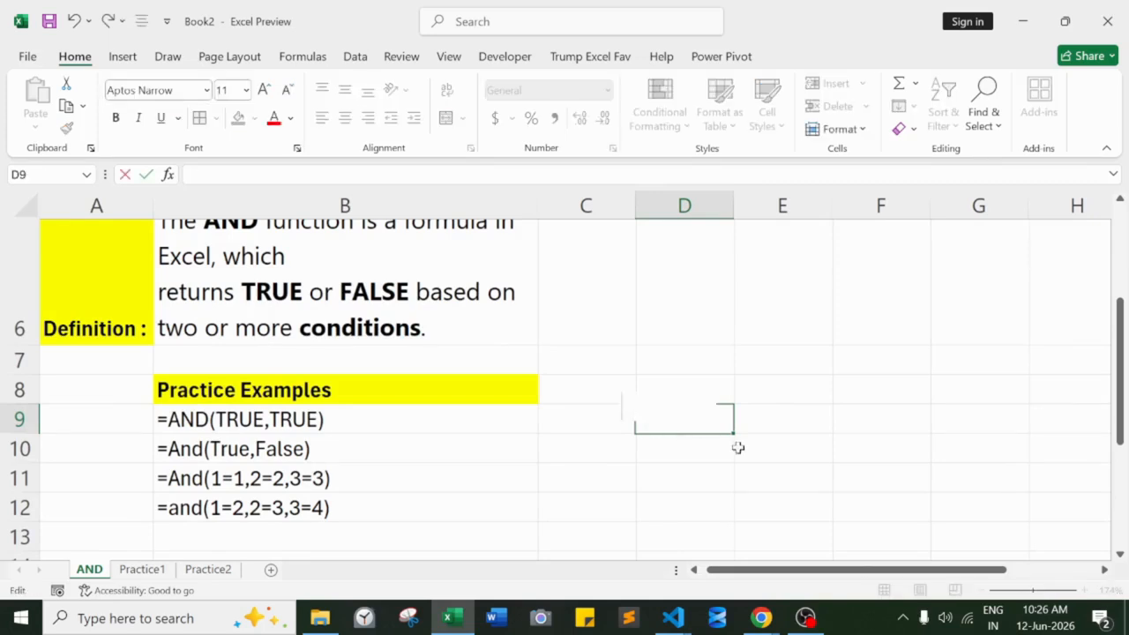
pyautogui.click(776, 465)
# - Enter the formula =AND(True,true) in cell D9 for the first practice example
pyautogui.click(686, 421)
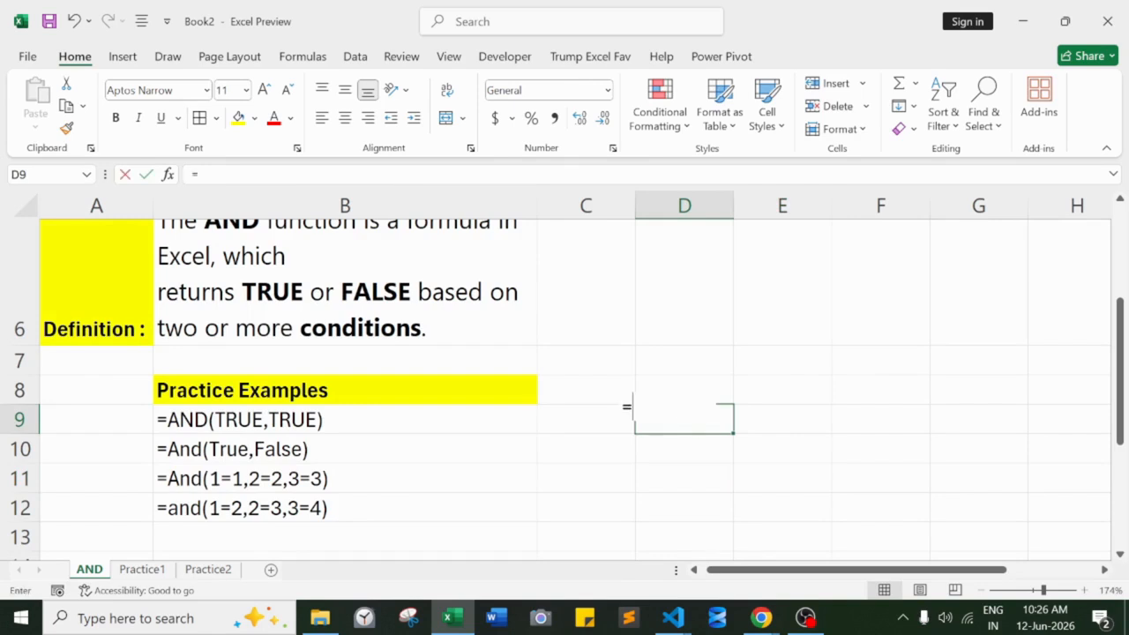
pyautogui.write('=and')
pyautogui.press('Tab')
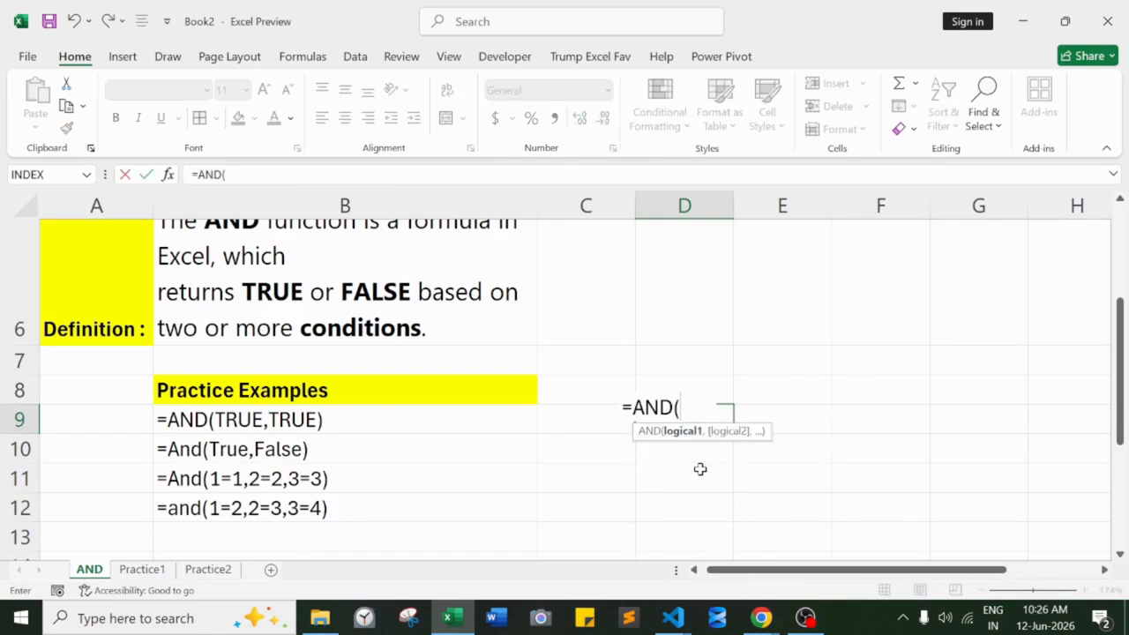
pyautogui.write('True')
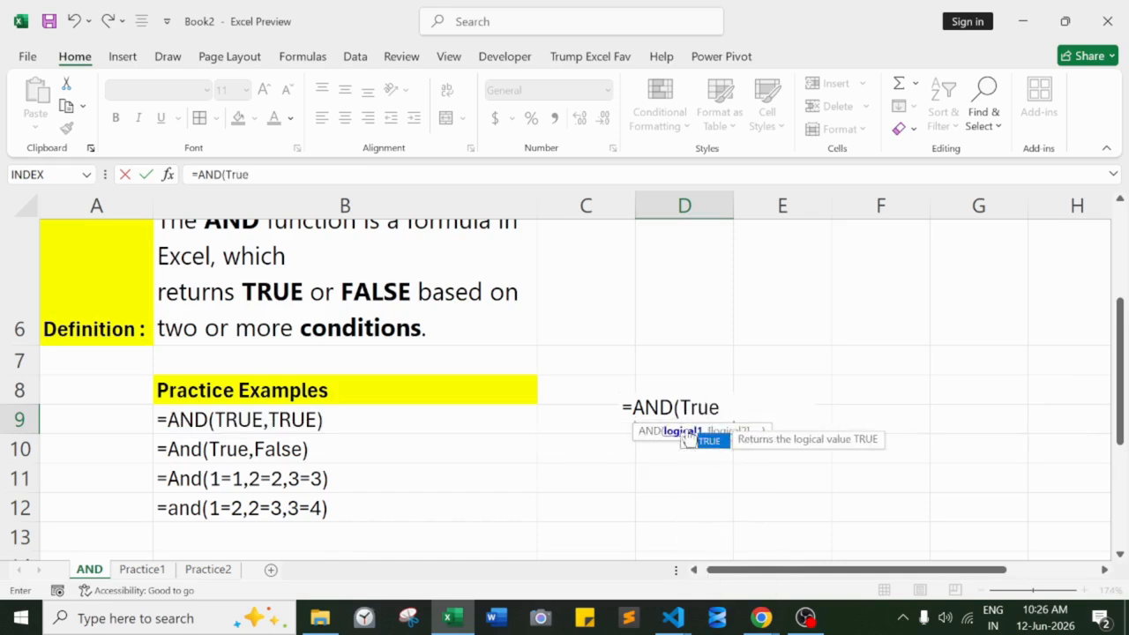
pyautogui.write(',true)')
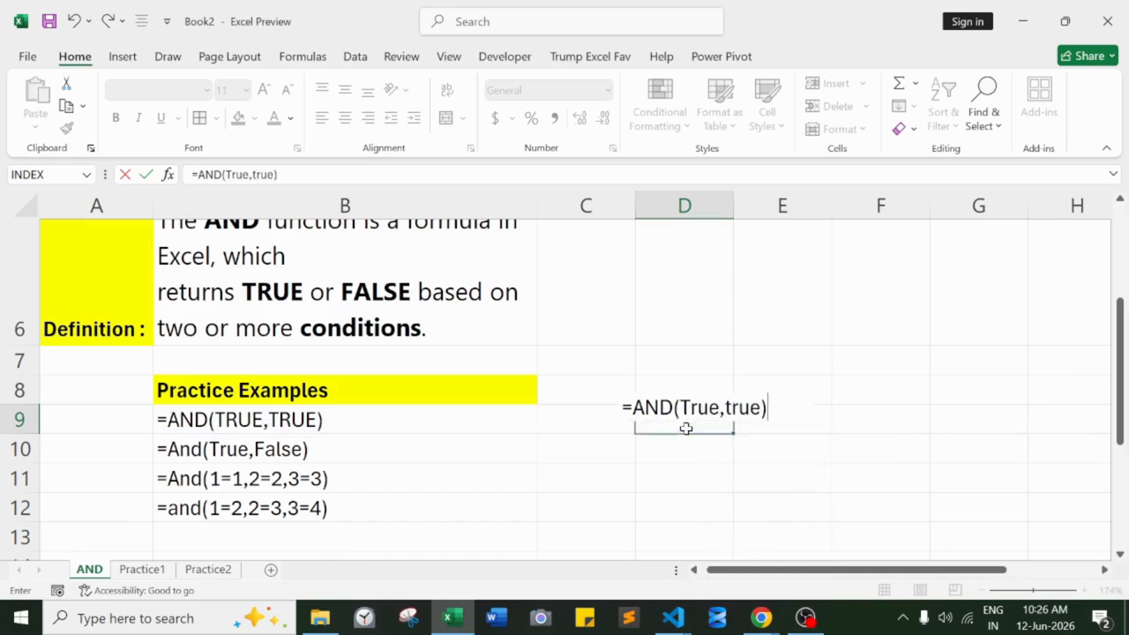
pyautogui.press('Return')
pyautogui.moveTo(655, 465); pyautogui.dragTo(655, 446)
pyautogui.doubleClick(655, 446)
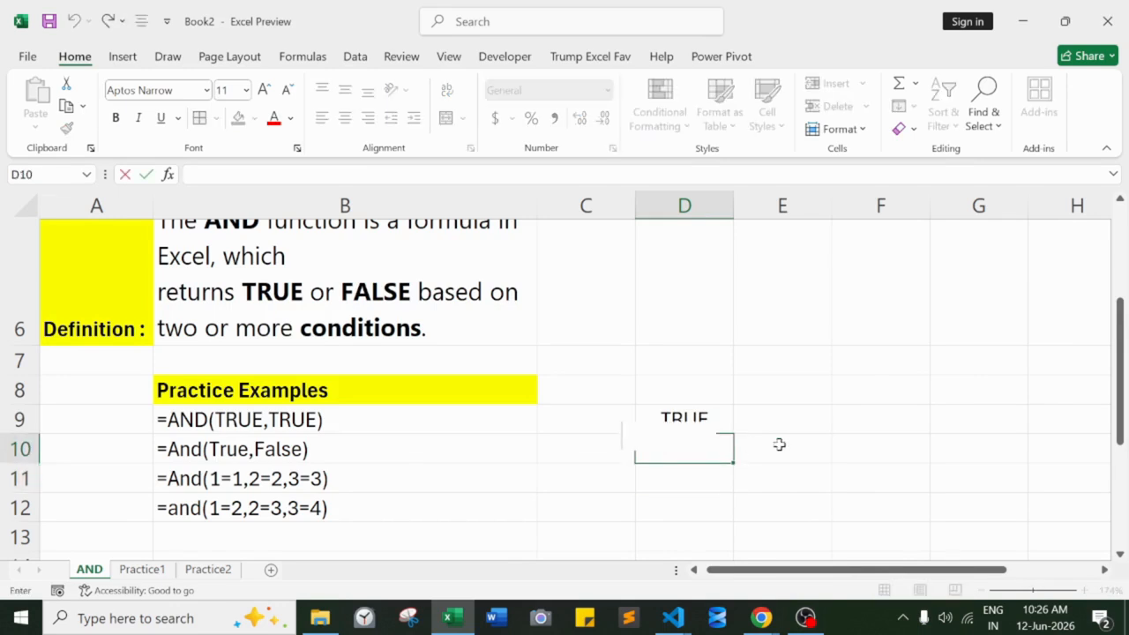
pyautogui.click(688, 503)
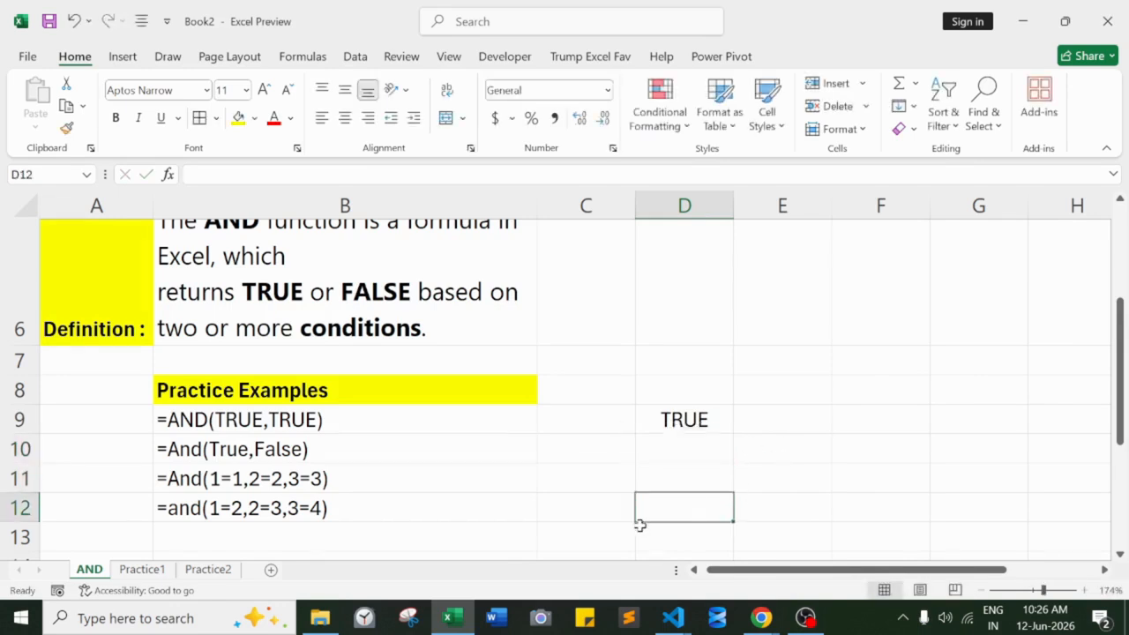
pyautogui.click(568, 448)
pyautogui.write('=and')
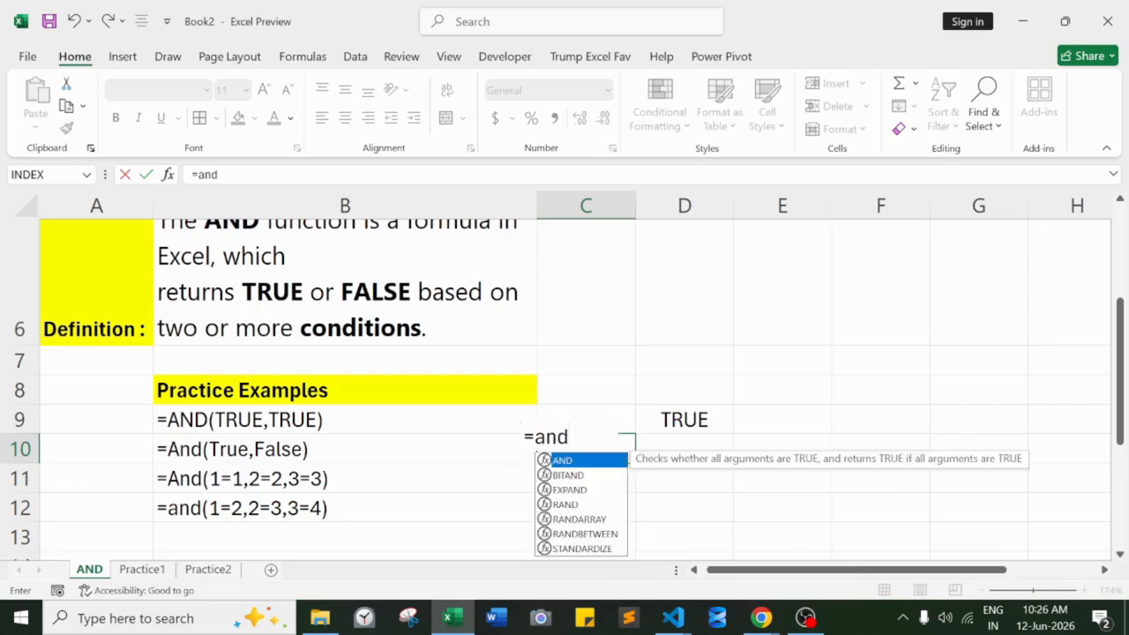
pyautogui.press('BackSpace')
pyautogui.press('BackSpace')
pyautogui.press('Escape')
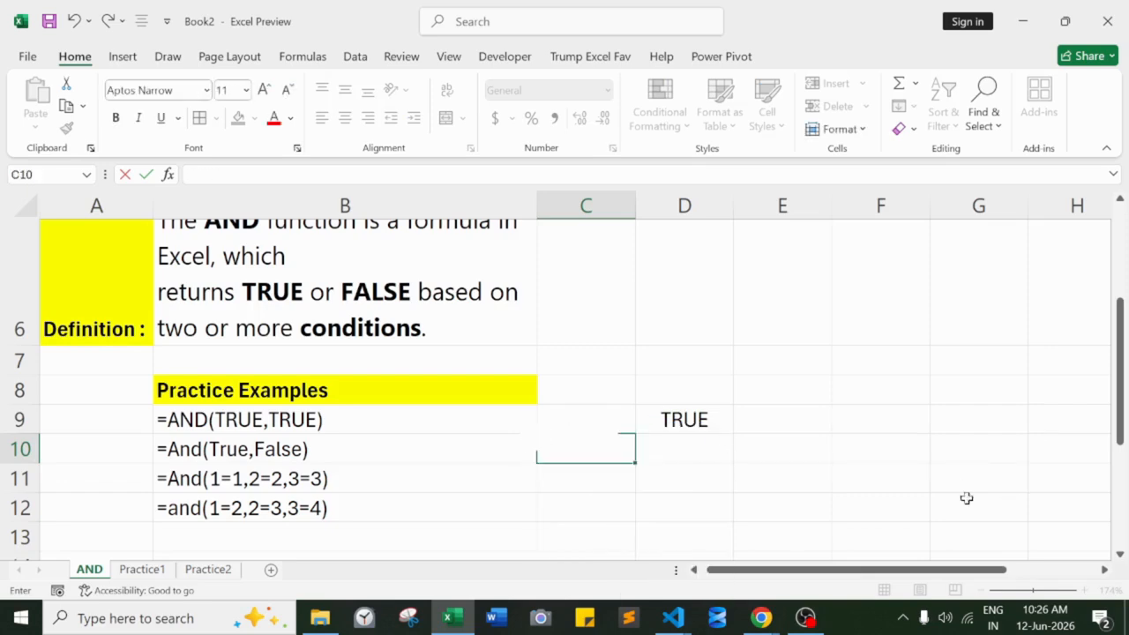
# - Enter the formula =AND(true,false) in cell D10 for the second practice example
pyautogui.click(514, 451)
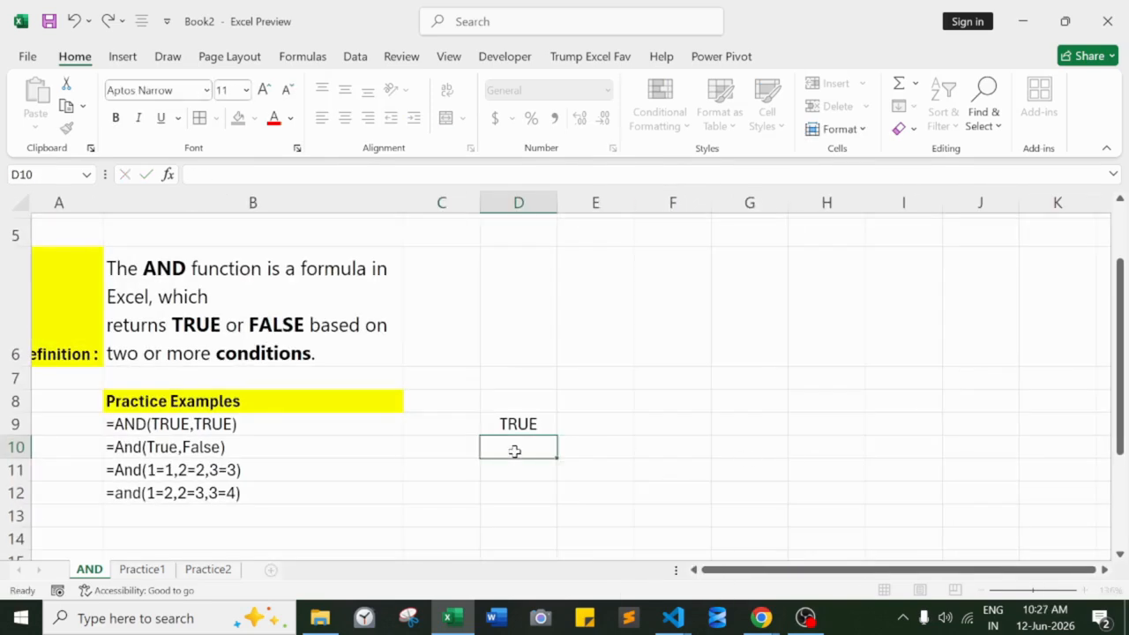
pyautogui.write('=and')
pyautogui.press('Tab')
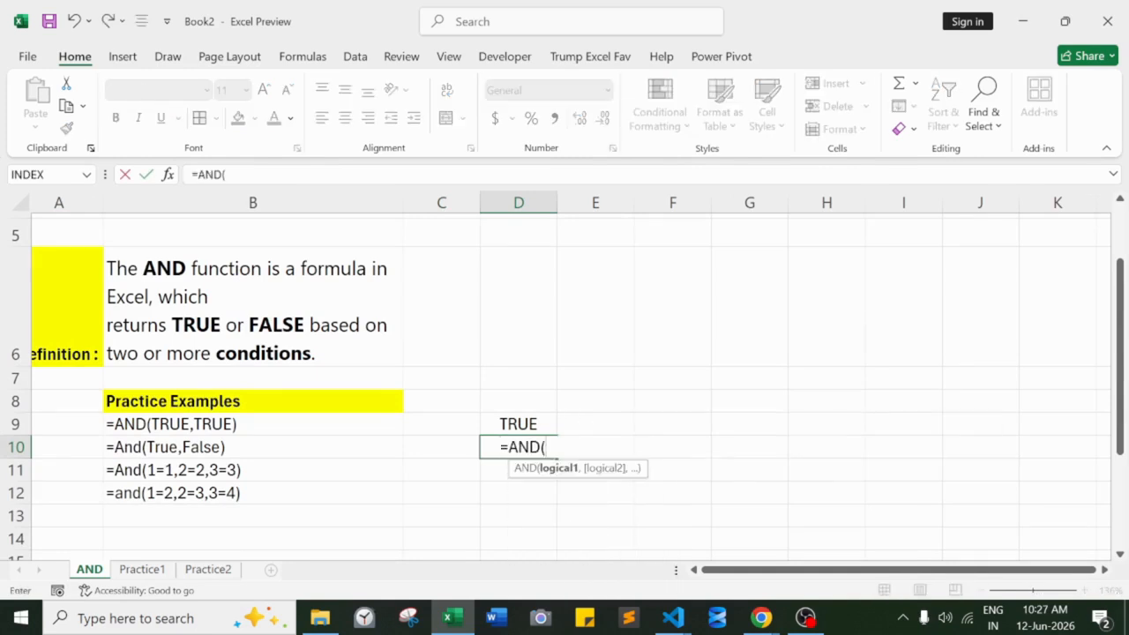
pyautogui.write('true')
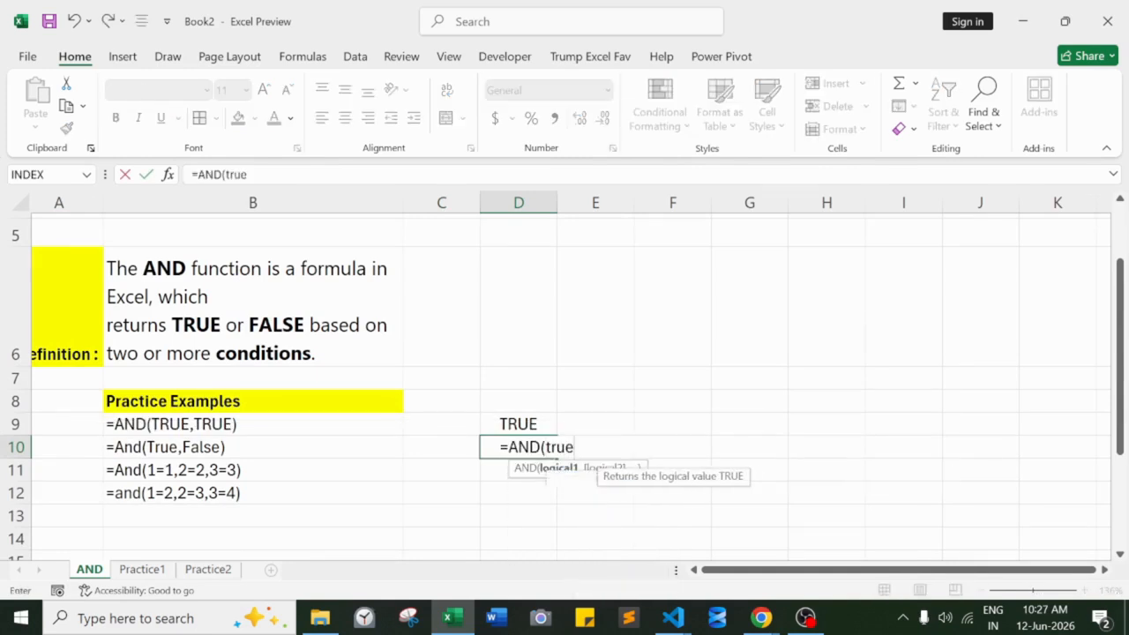
pyautogui.write(',false)')
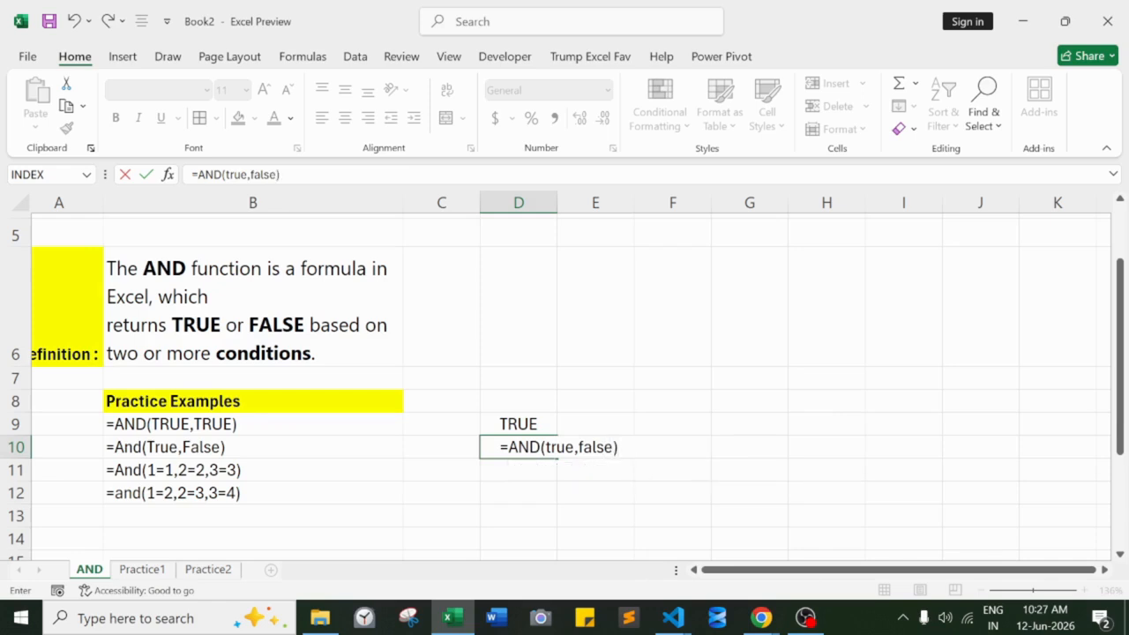
pyautogui.press('Return')
# - Enter the formula =AND(1=1,2=2,3=3) in cell D11 for the third practice example
pyautogui.write('=and')
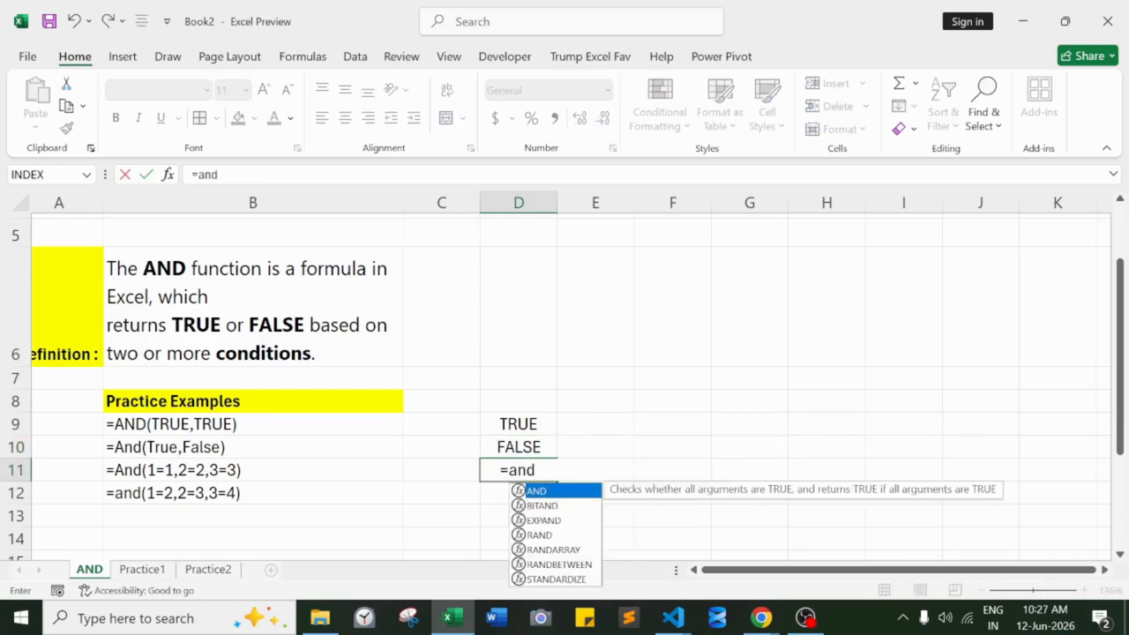
pyautogui.press('Tab')
pyautogui.write('1=1')
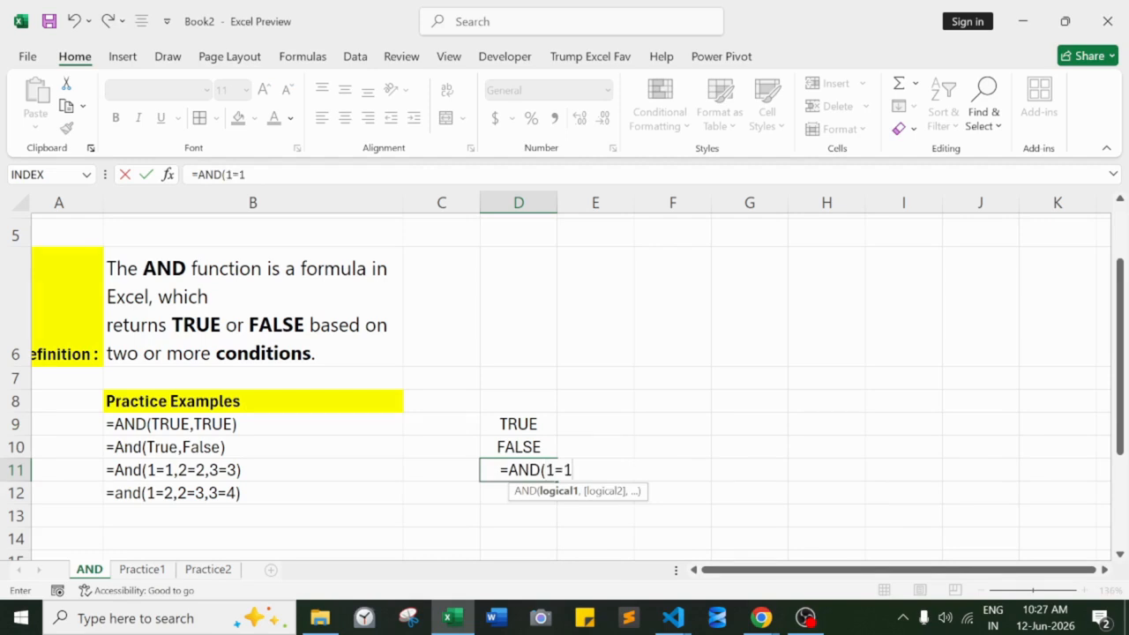
pyautogui.write(',')
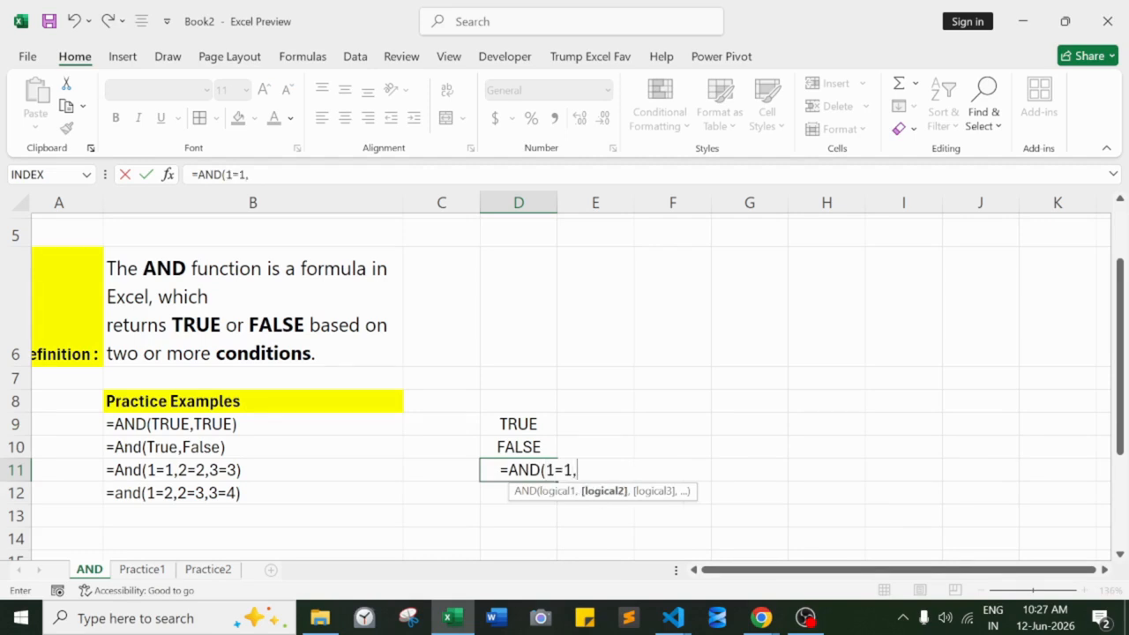
pyautogui.write('2-=2,3=3')
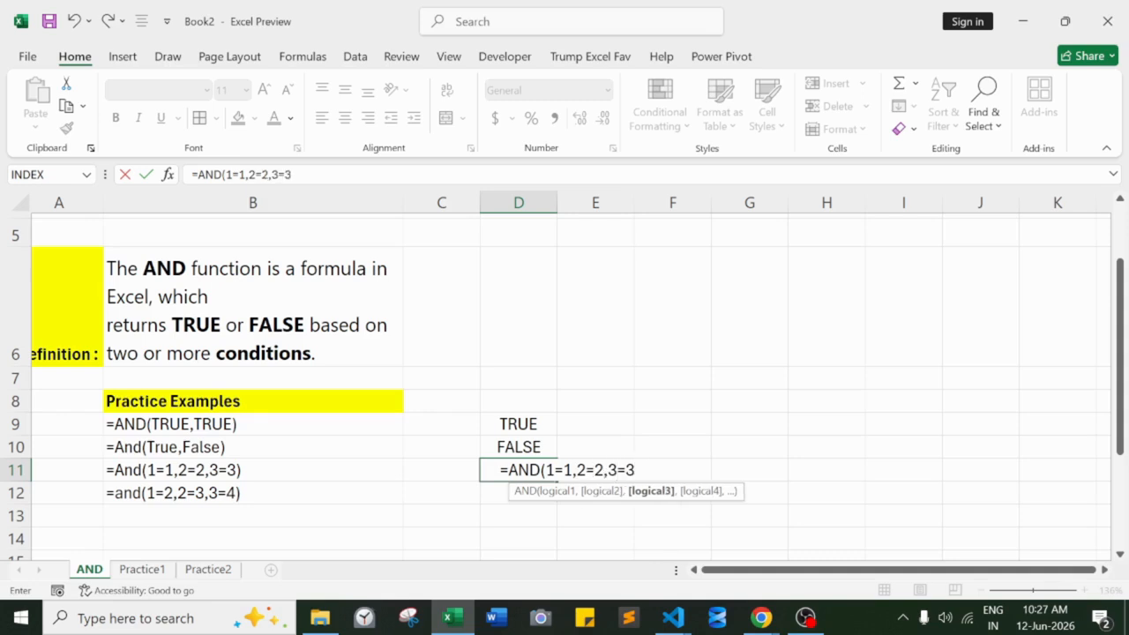
pyautogui.write(')')
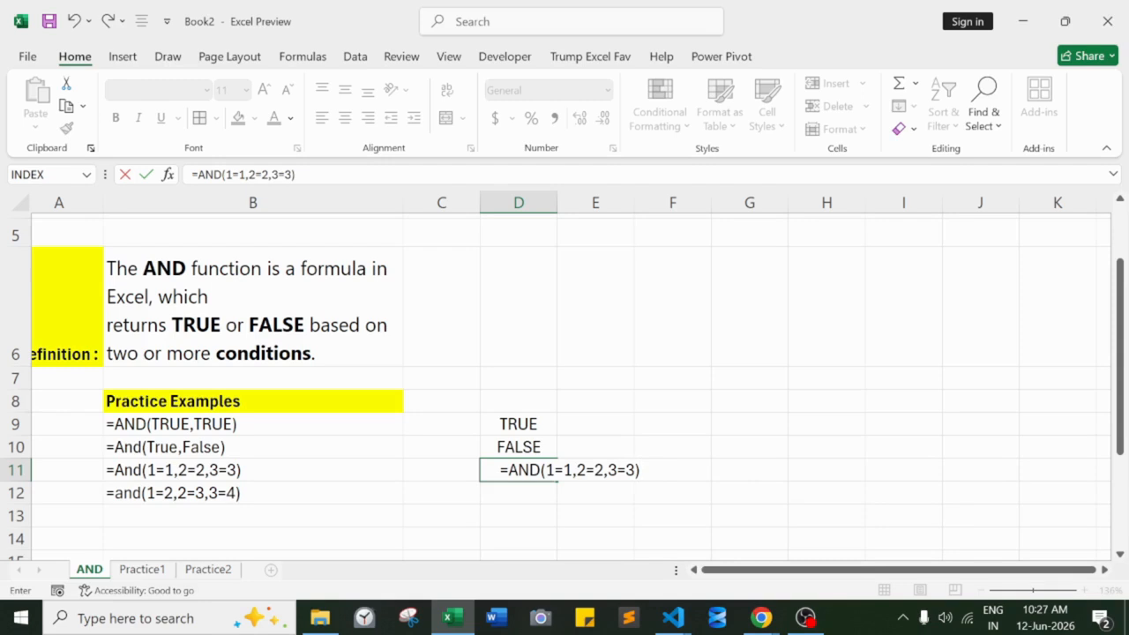
pyautogui.press('Return')
# - Reopen the formula in D11, highlight its conditions to check how they evaluate, and close it without changes
pyautogui.click(514, 468)
pyautogui.doubleClick(511, 470)
pyautogui.moveTo(545, 470); pyautogui.dragTo(574, 470)
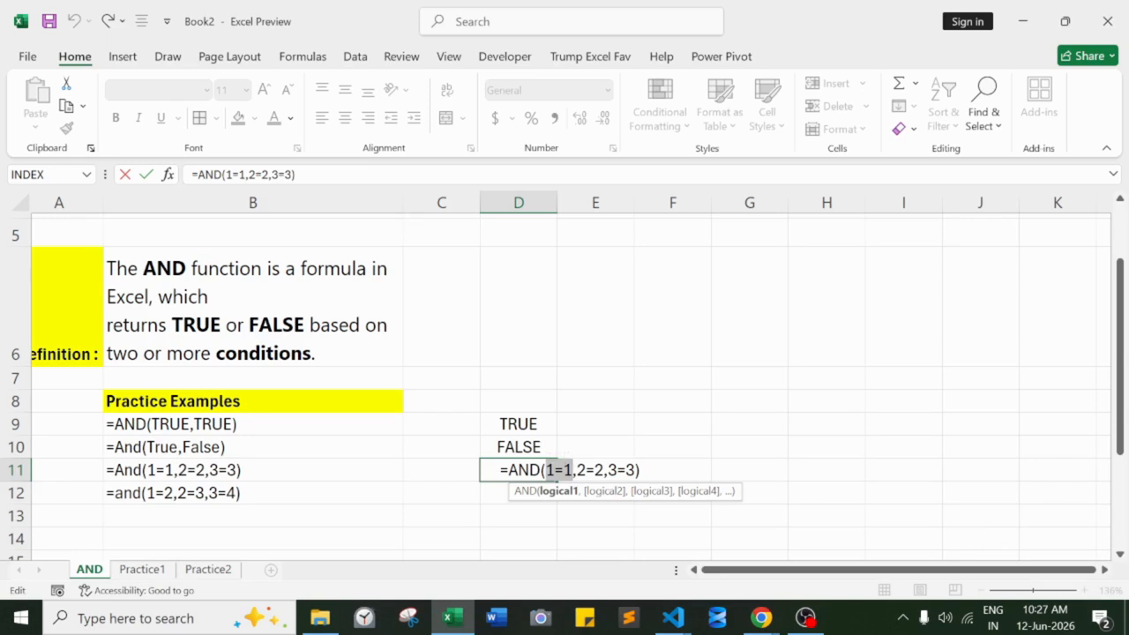
pyautogui.moveTo(578, 470); pyautogui.dragTo(636, 470)
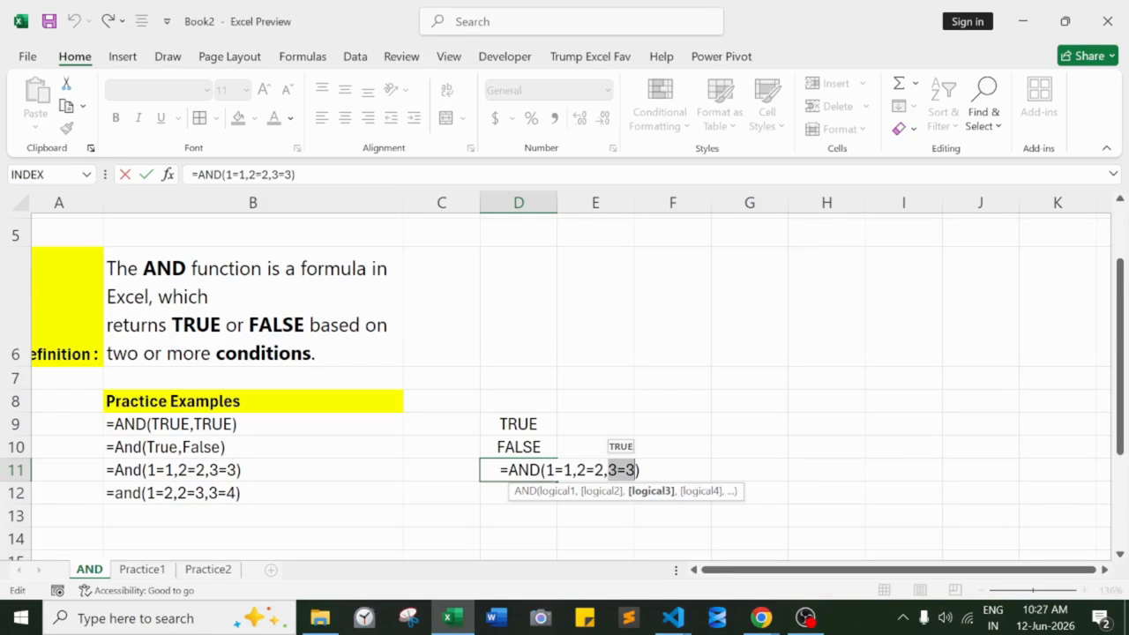
pyautogui.click(641, 470)
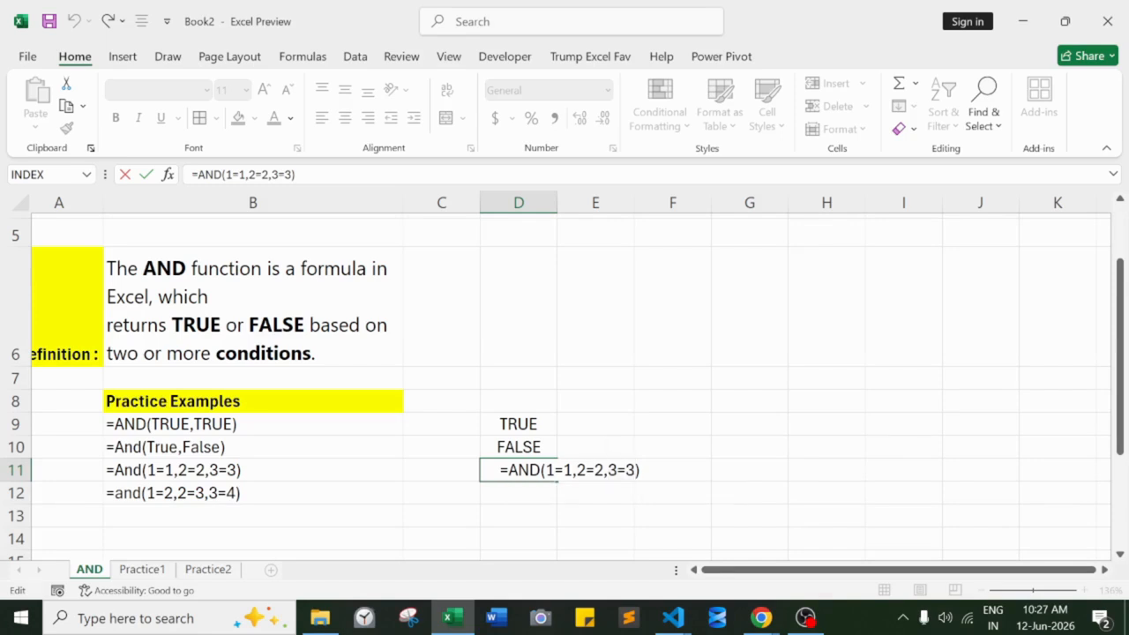
pyautogui.press('Return')
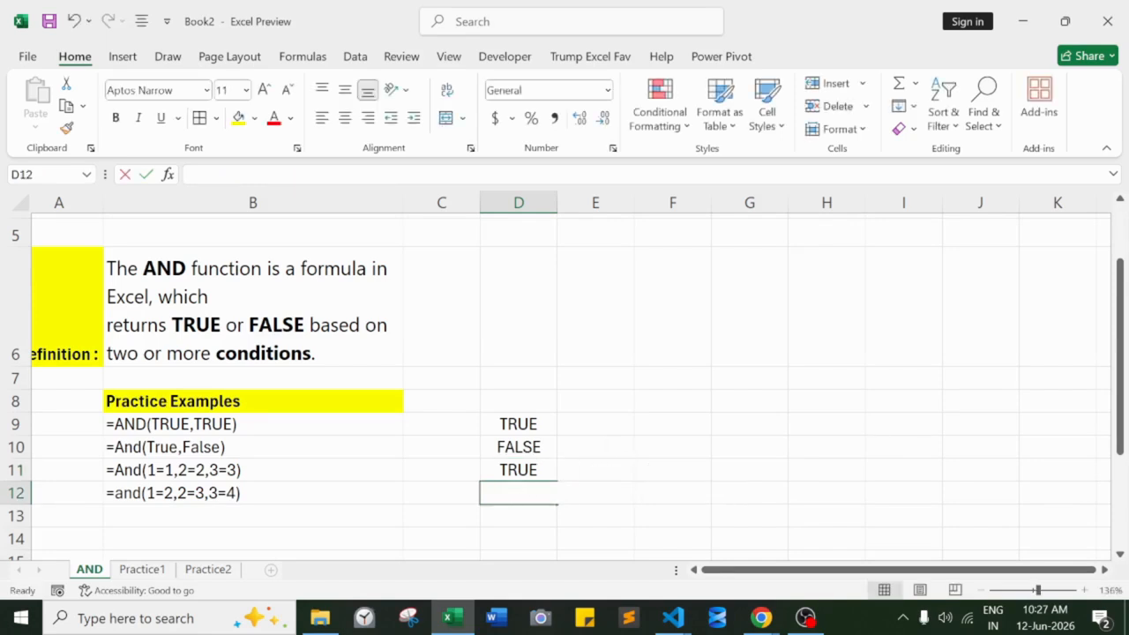
# - Enter =and(1=2,2=3,3=4) in cell D12 for the fourth practice example
pyautogui.write('=and')
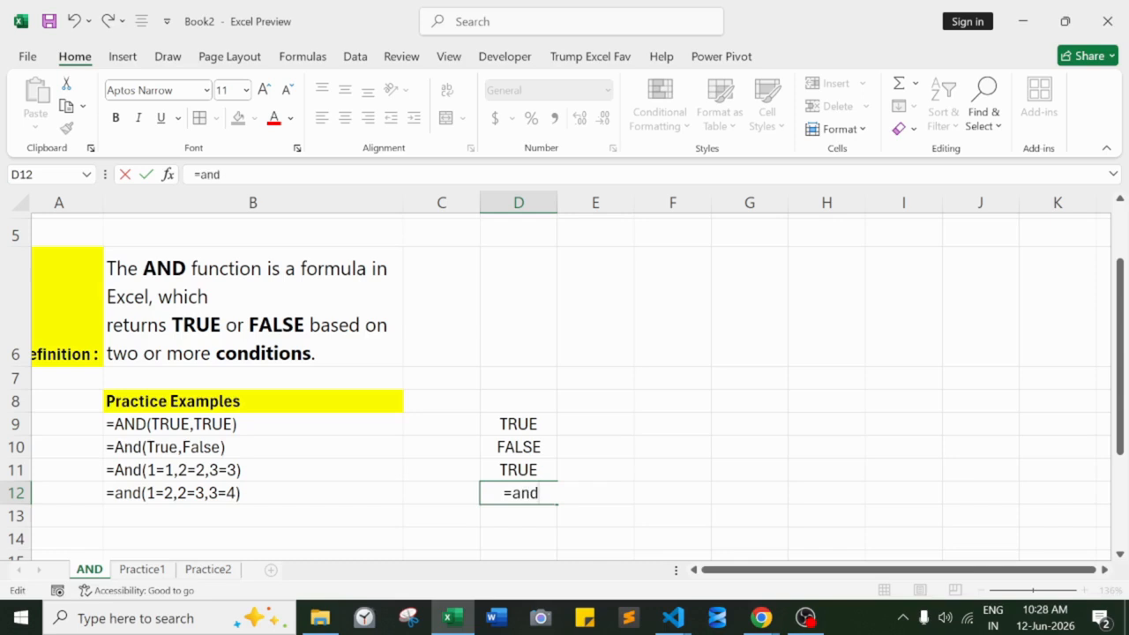
pyautogui.write('(1=2,2=3')
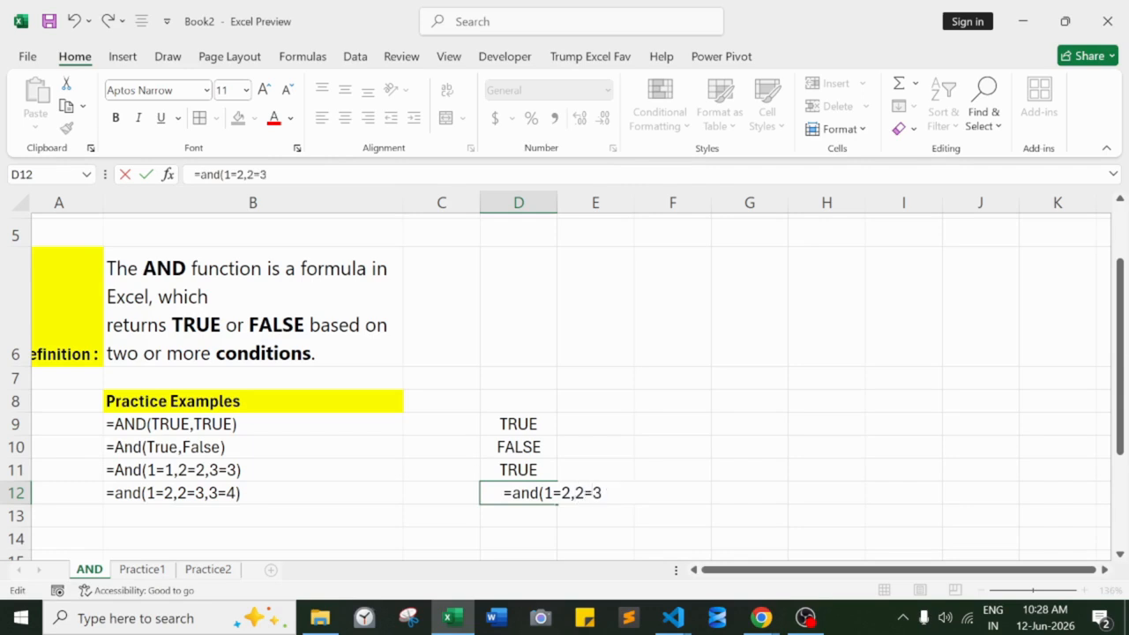
pyautogui.write(',3=4)')
pyautogui.press('Return')
# - Delete the leading space before the equals sign in D12 and commit the formula
pyautogui.doubleClick(510, 493)
pyautogui.press('BackSpace')
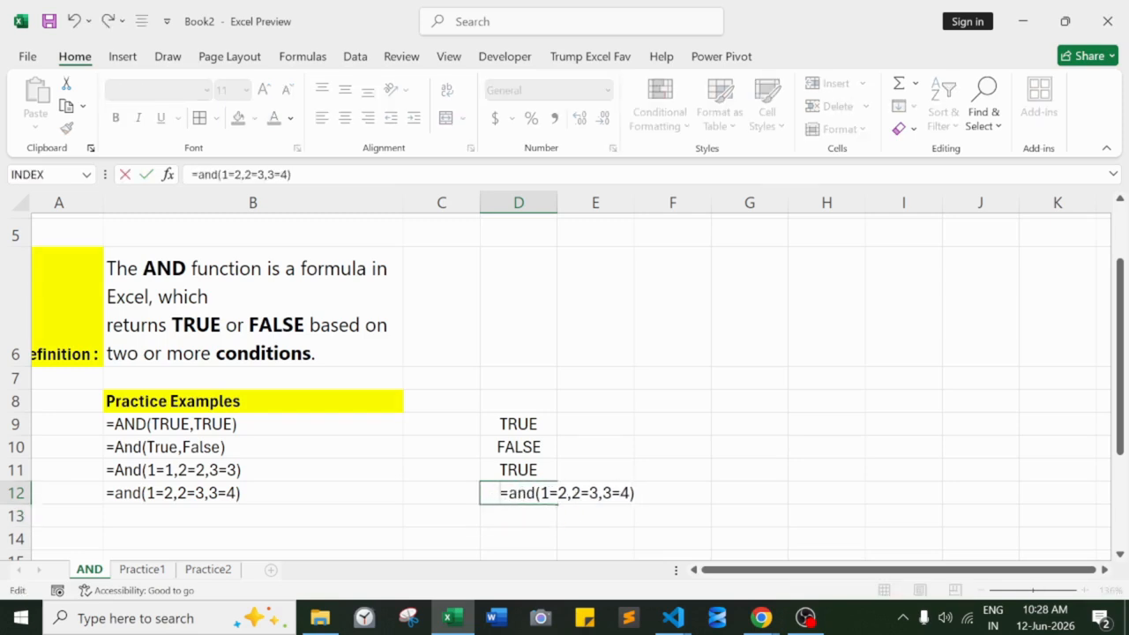
pyautogui.press('Return')
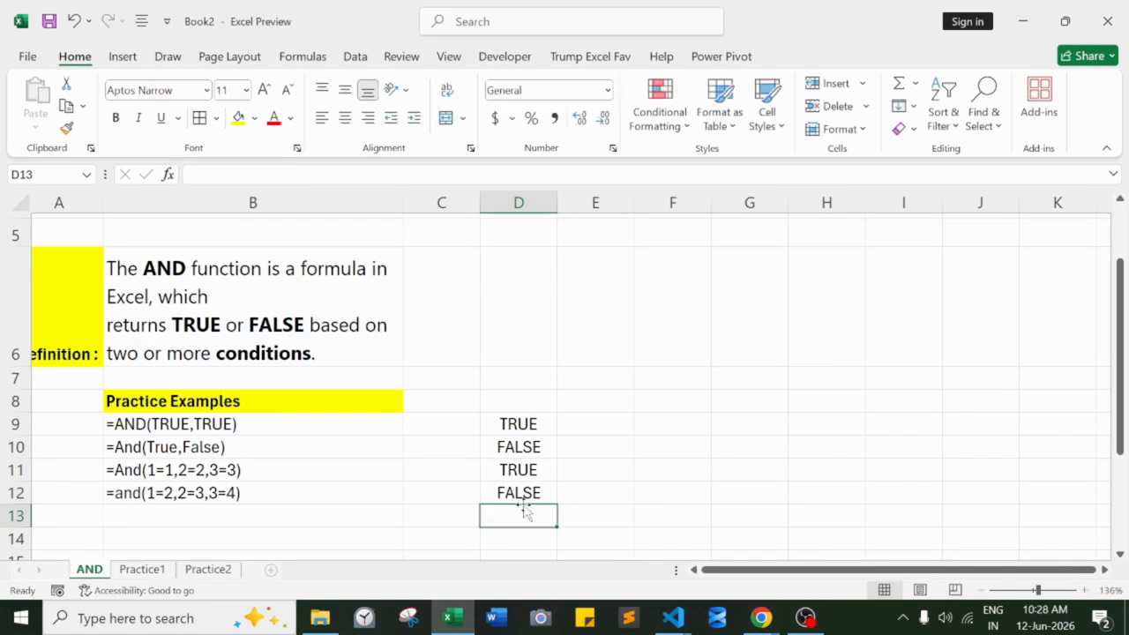
# - Reopen the formula in D12, highlight its conditions to check how they evaluate, and undo the stray F12 reference
pyautogui.click(519, 492)
pyautogui.doubleClick(518, 492)
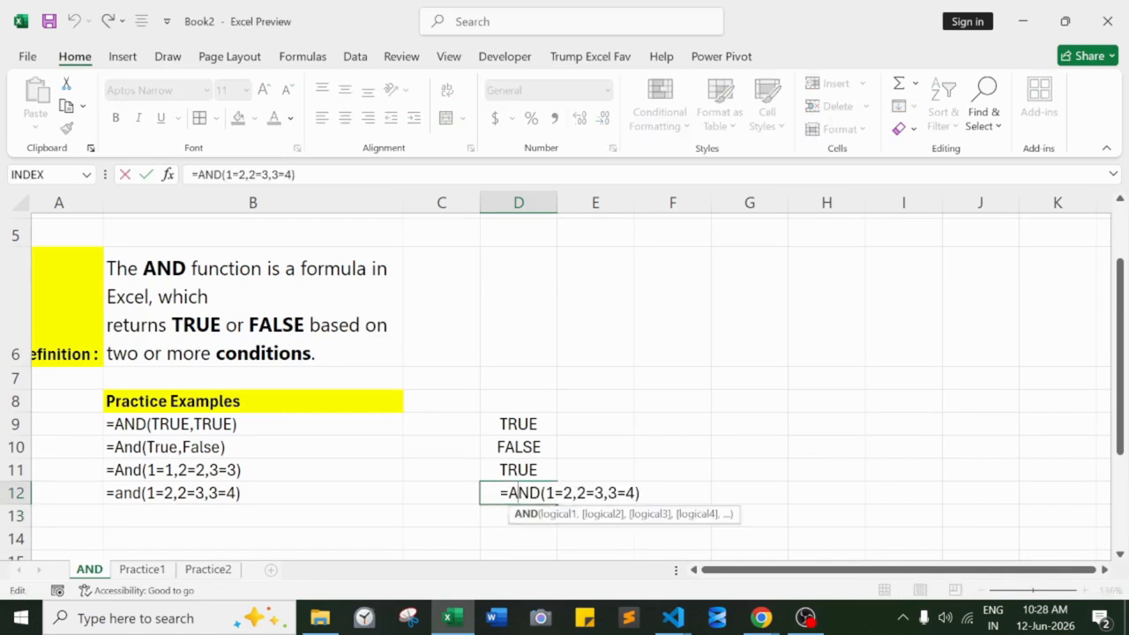
pyautogui.moveTo(545, 492); pyautogui.dragTo(573, 492)
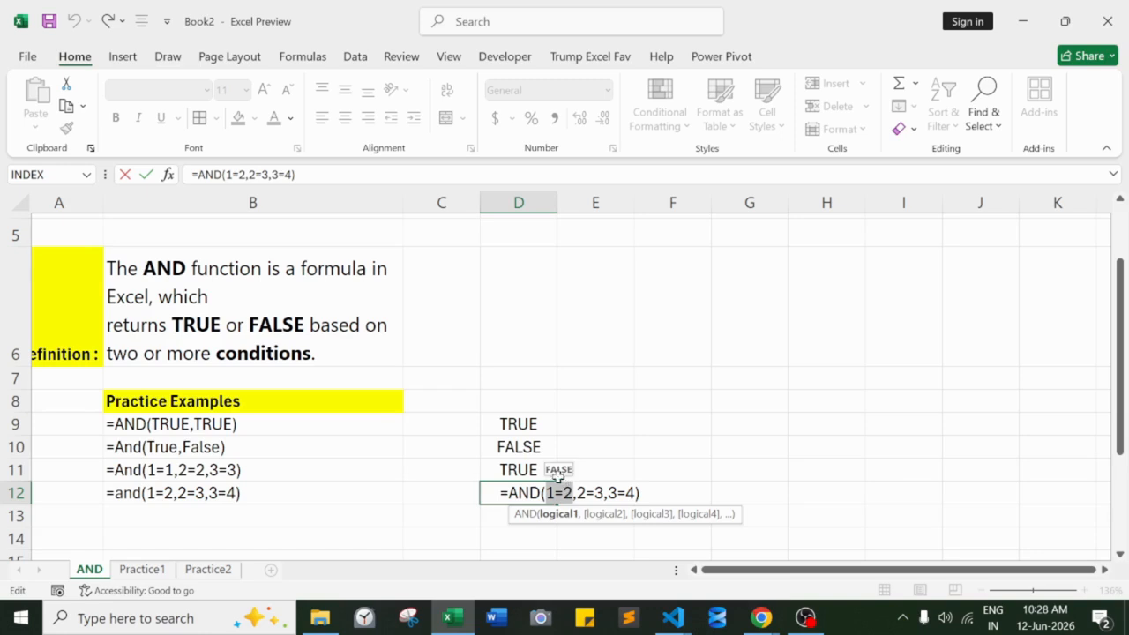
pyautogui.click(579, 493)
pyautogui.moveTo(576, 492); pyautogui.dragTo(635, 492)
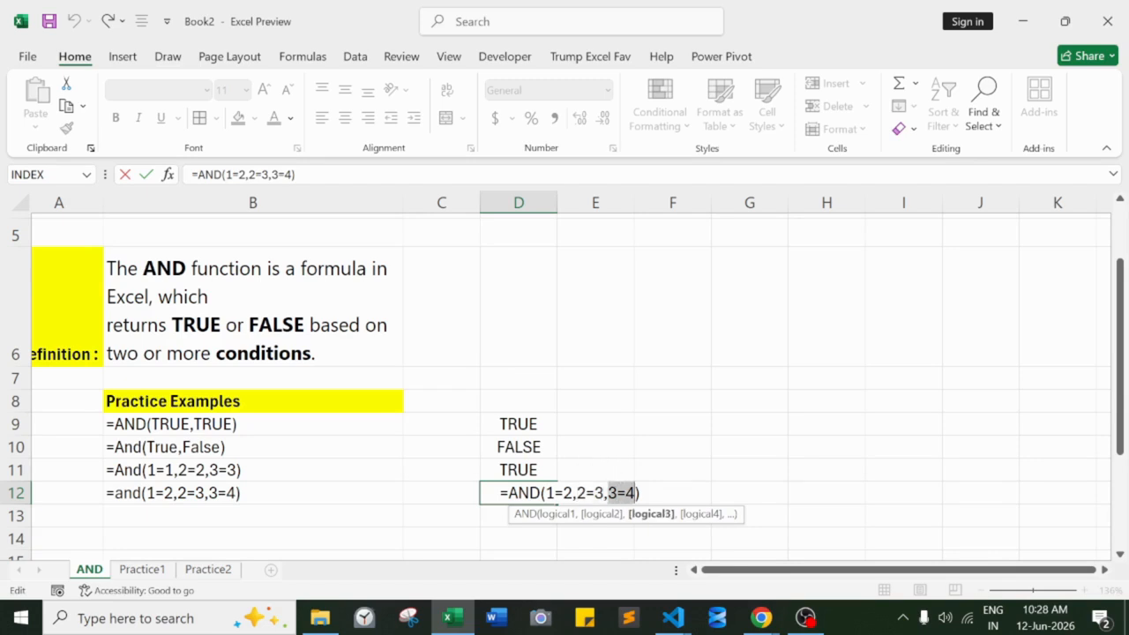
pyautogui.click(661, 487)
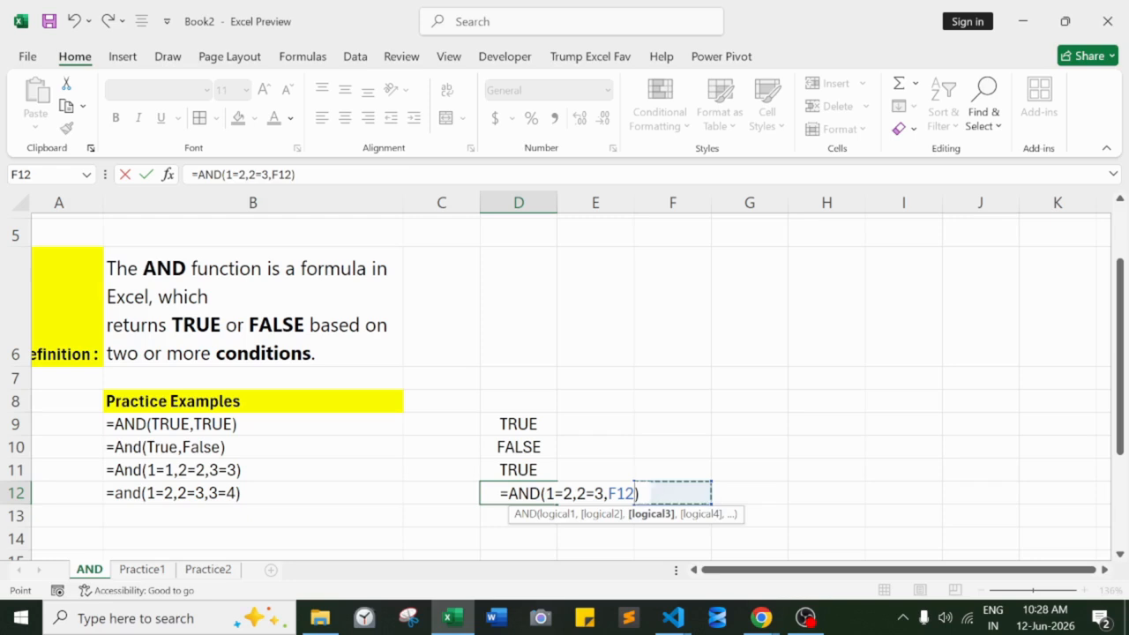
pyautogui.hotkey('ctrl', 'z')
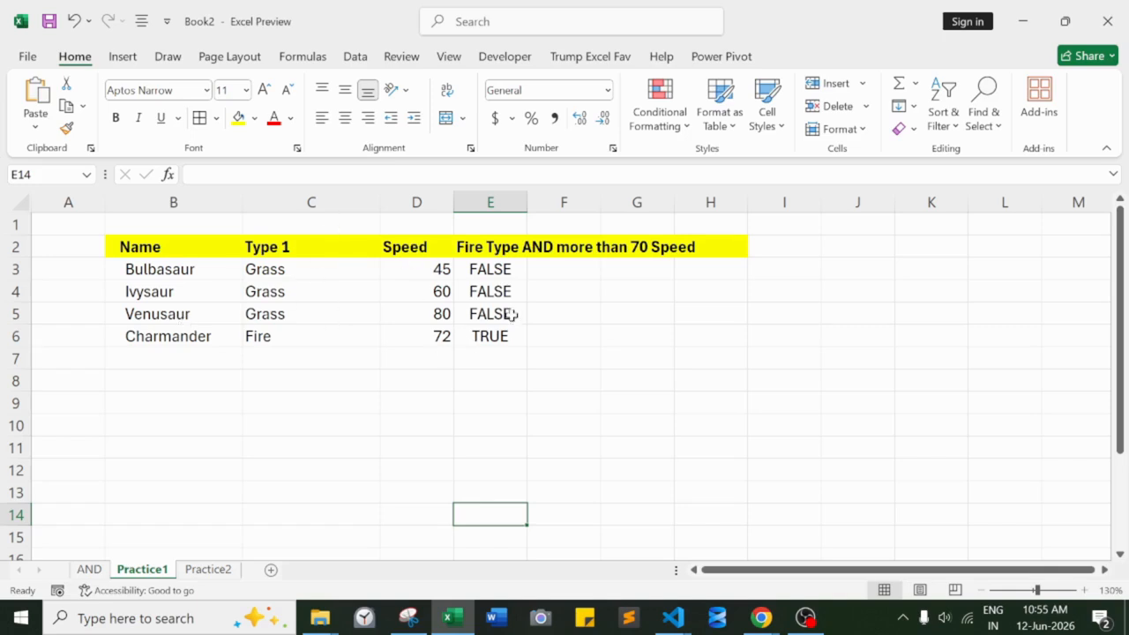
# - Clear the existing results in E3:E6 under the Fire Type AND more than 70 Speed header
pyautogui.moveTo(490, 269); pyautogui.dragTo(500, 333)
pyautogui.press('Delete')
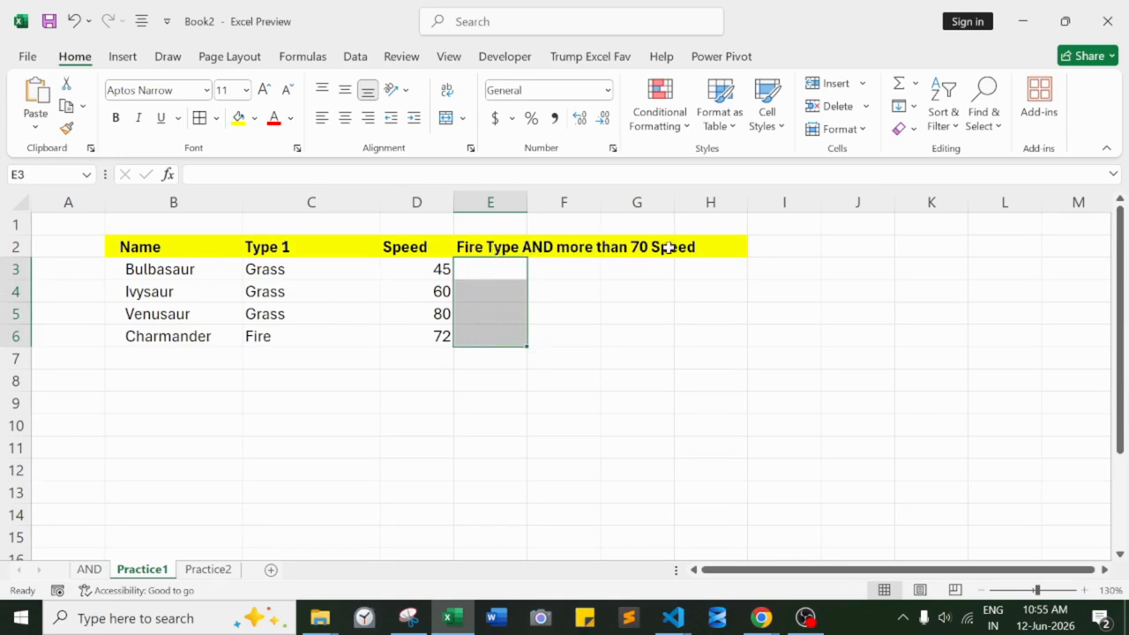
# - Enter =AND(C3="Fire",D3>70) in cell E3 to test Bulbasaur's type and speed
pyautogui.click(500, 266)
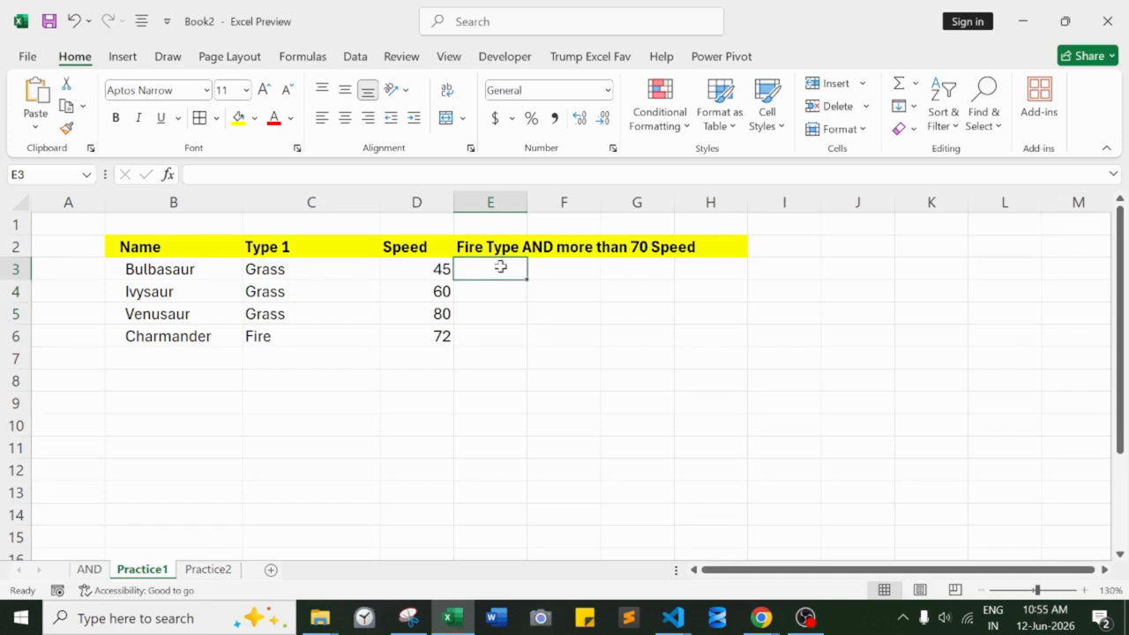
pyautogui.write('=And')
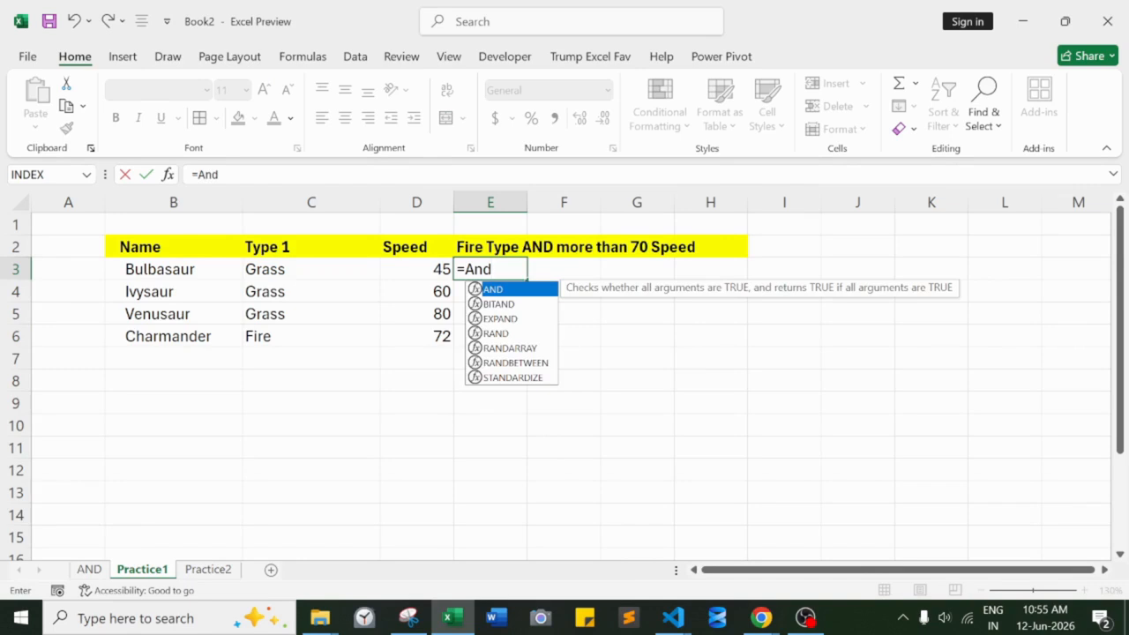
pyautogui.press('Tab')
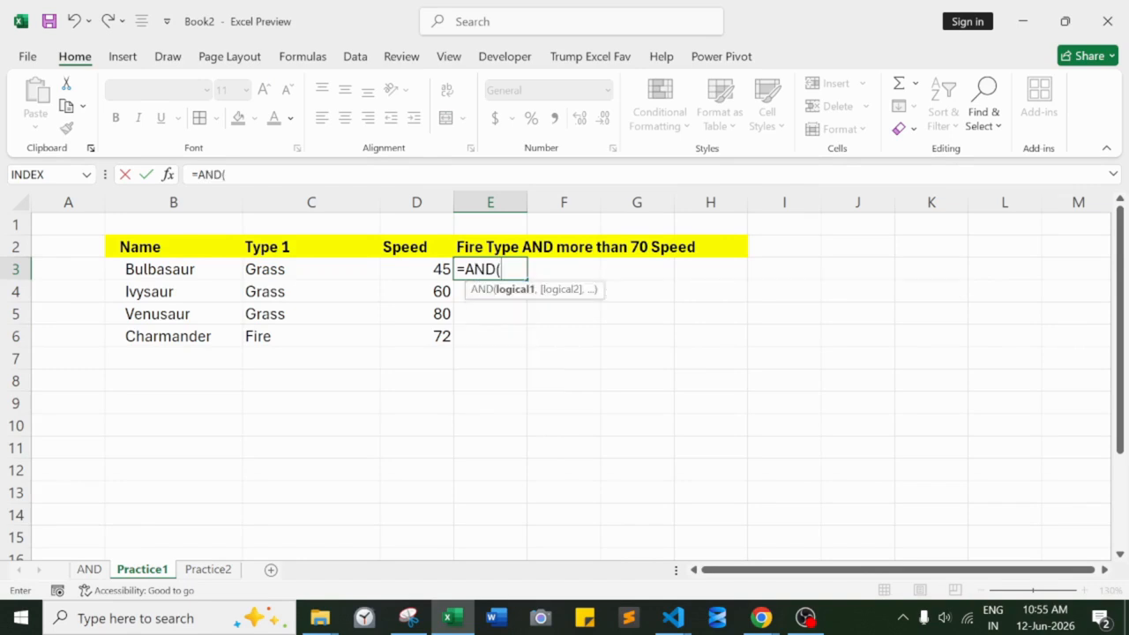
pyautogui.click(323, 267)
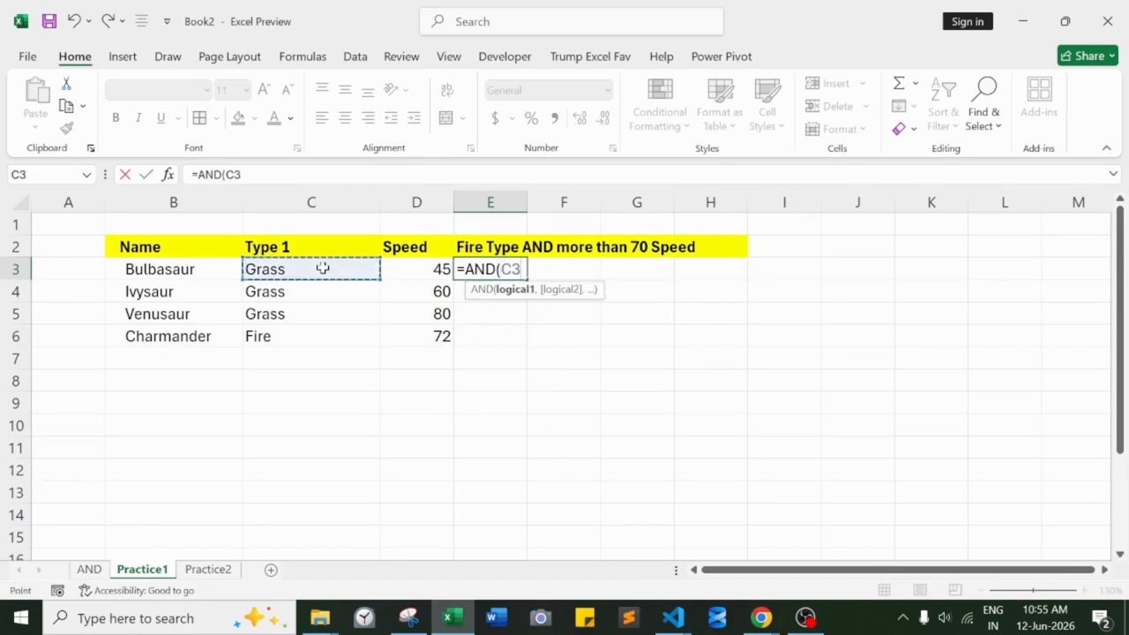
pyautogui.write('="Fire')
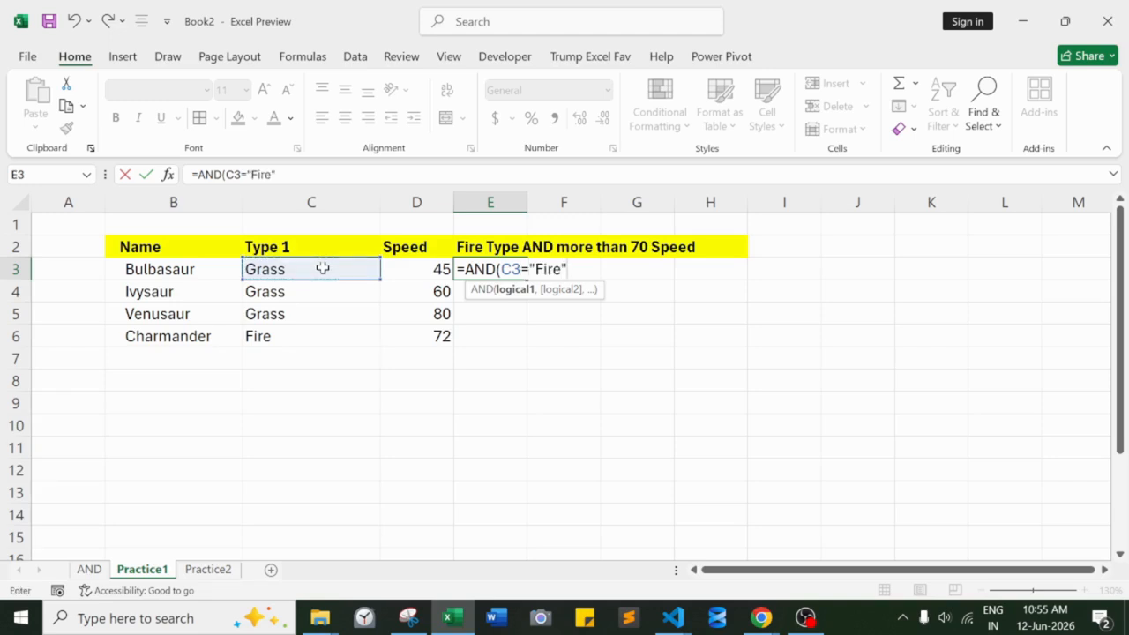
pyautogui.write('",')
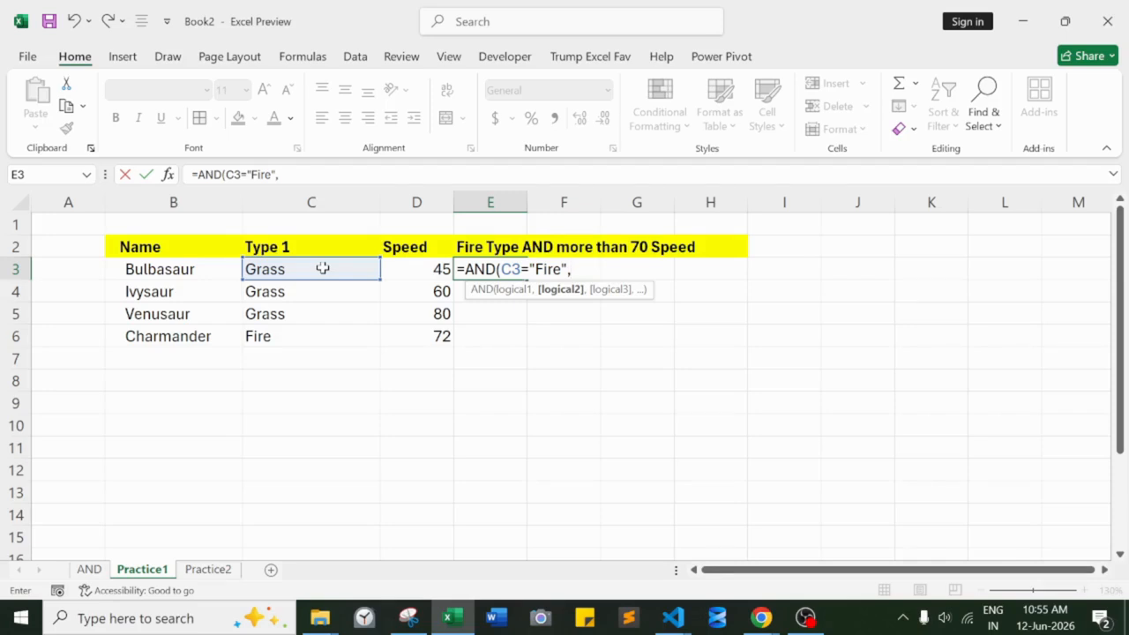
pyautogui.click(407, 273)
pyautogui.write('>70)')
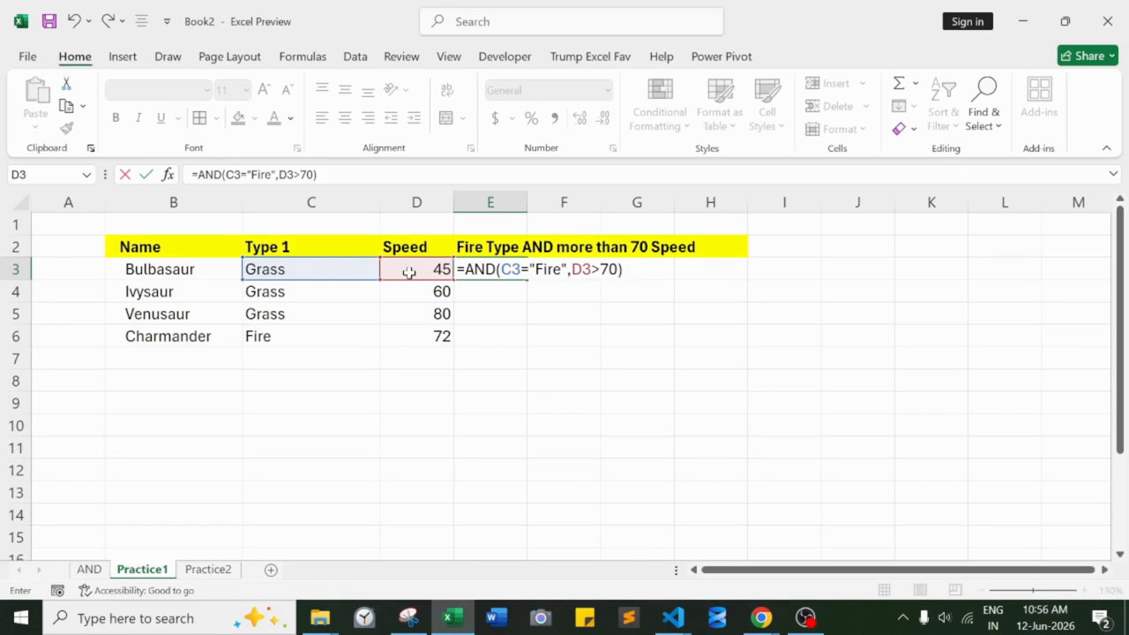
pyautogui.press('Return')
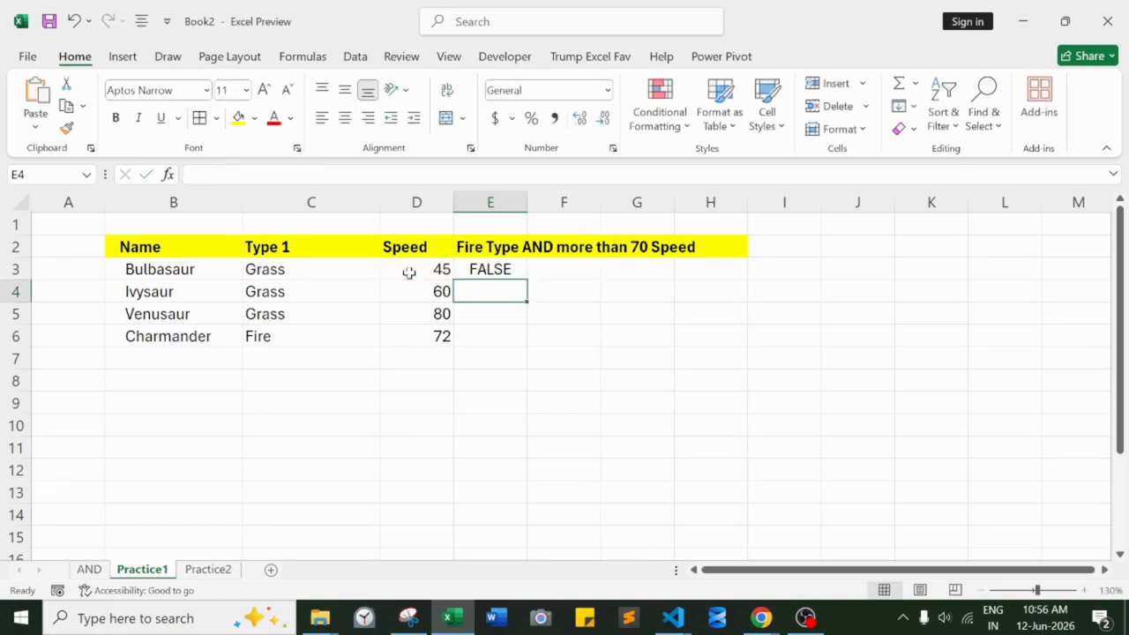
# - Enter =AND(C4="Fire",D4>70) in cell E4 to test Ivysaur's type and speed
pyautogui.write('=')
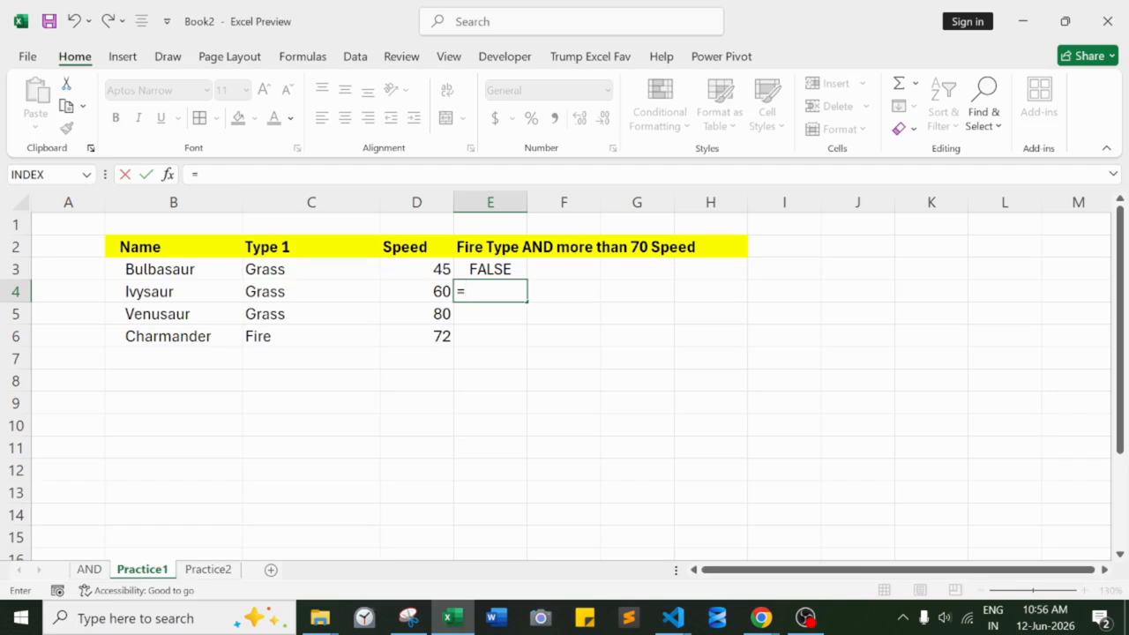
pyautogui.write('and')
pyautogui.press('Tab')
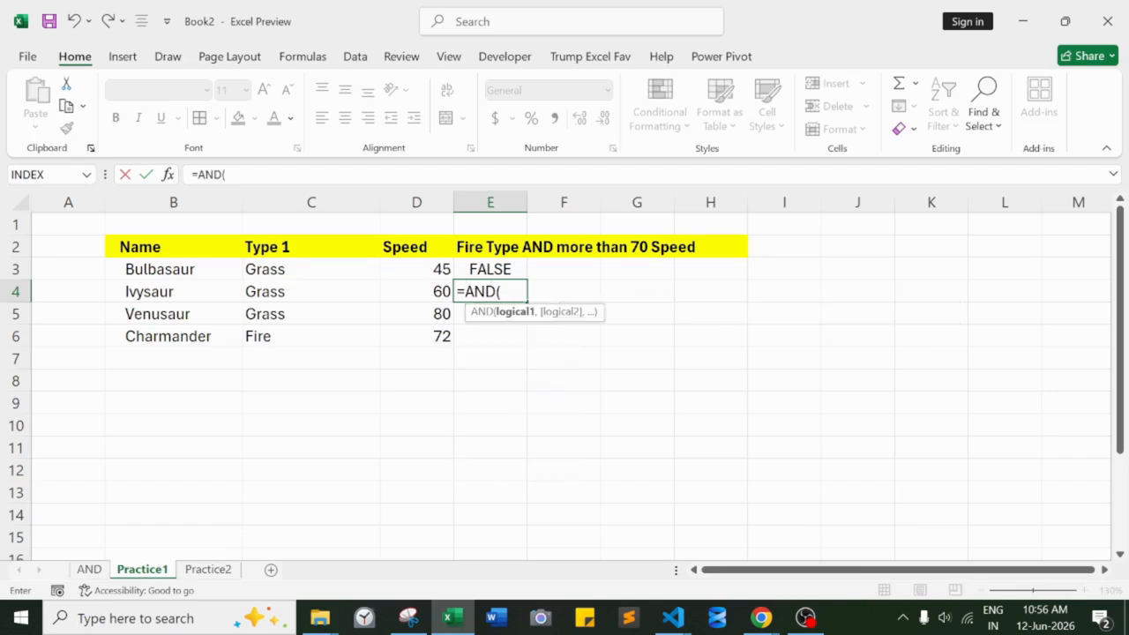
pyautogui.click(351, 291)
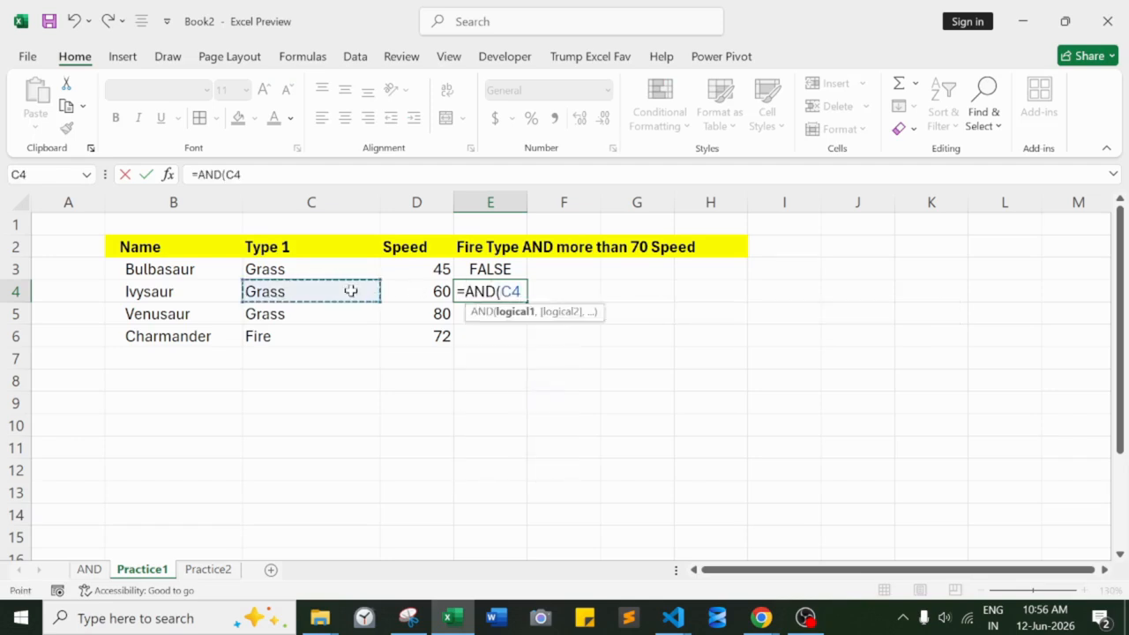
pyautogui.write('="Fi')
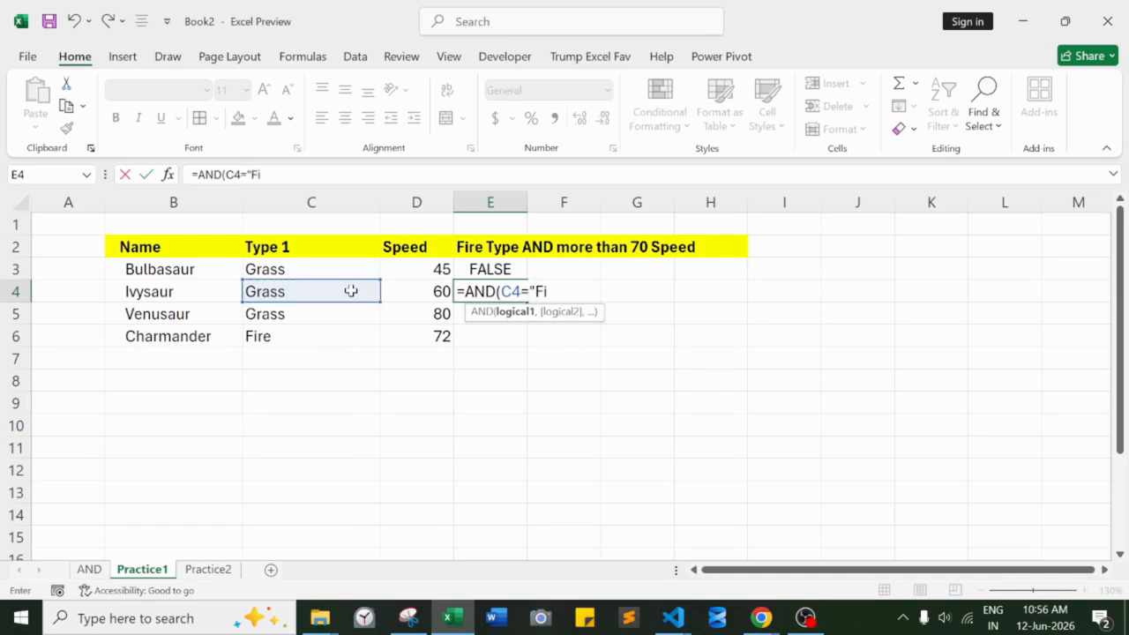
pyautogui.write('re",')
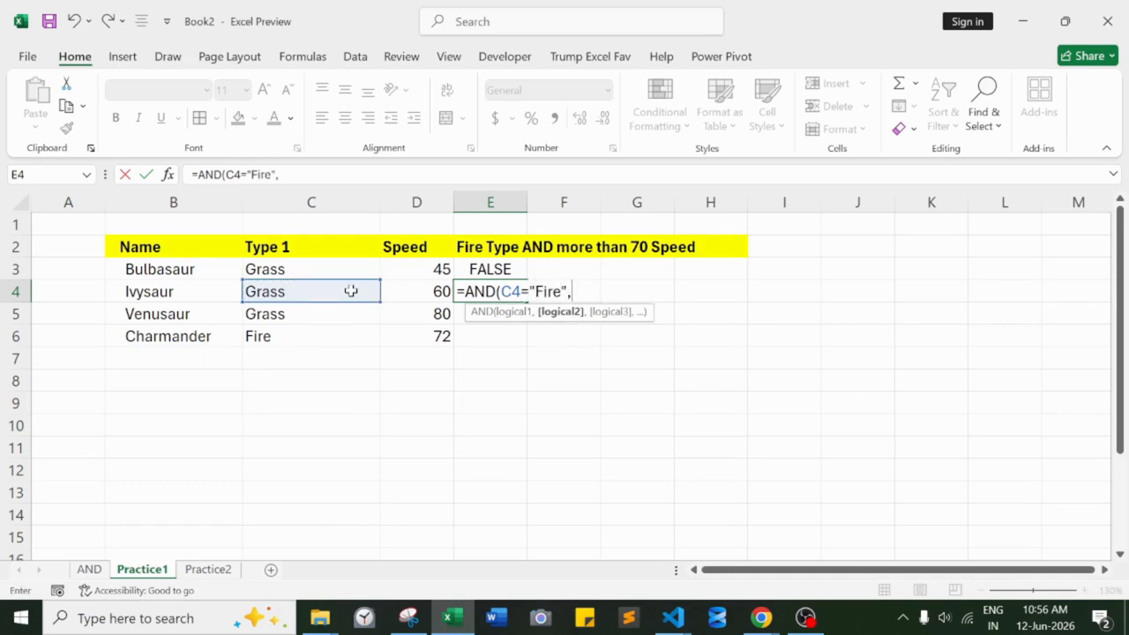
pyautogui.click(402, 294)
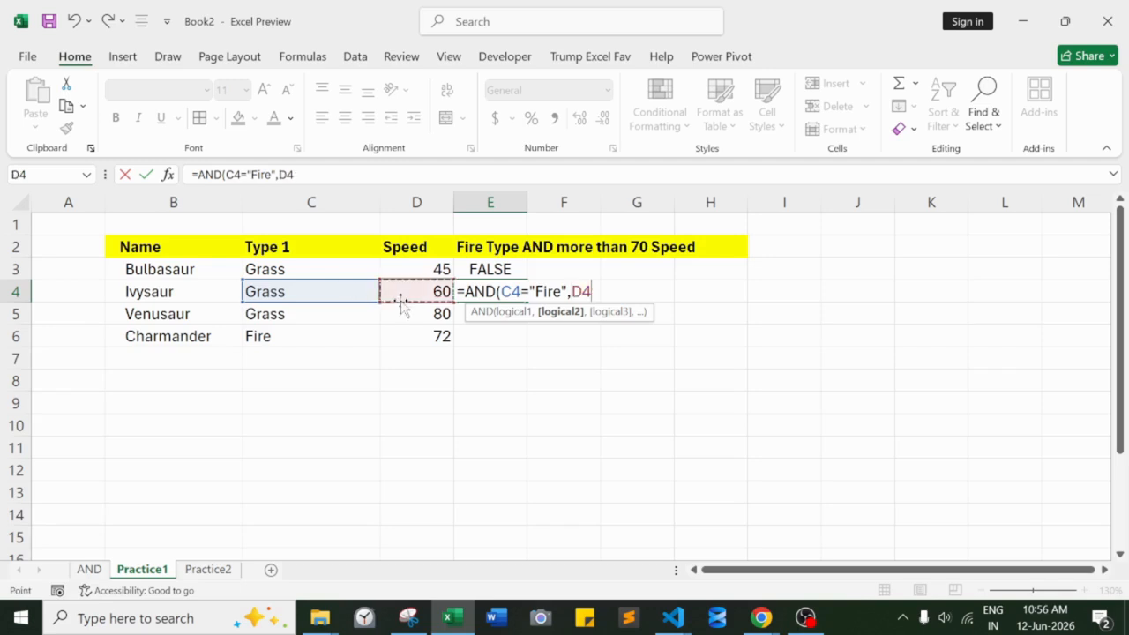
pyautogui.write('>70')
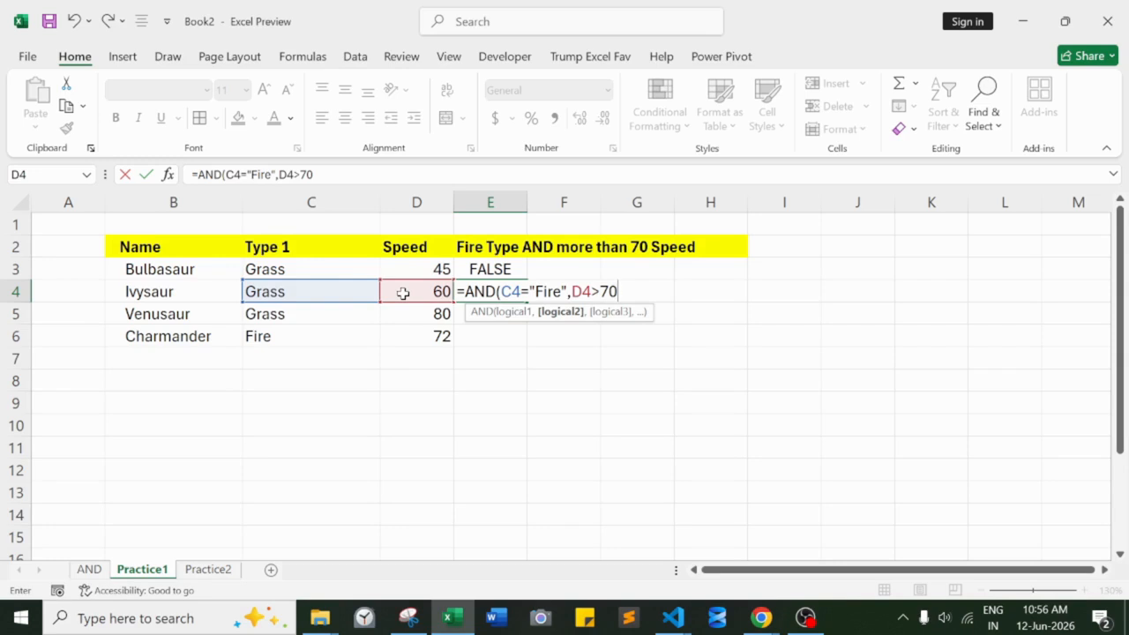
pyautogui.write(')')
pyautogui.press('Return')
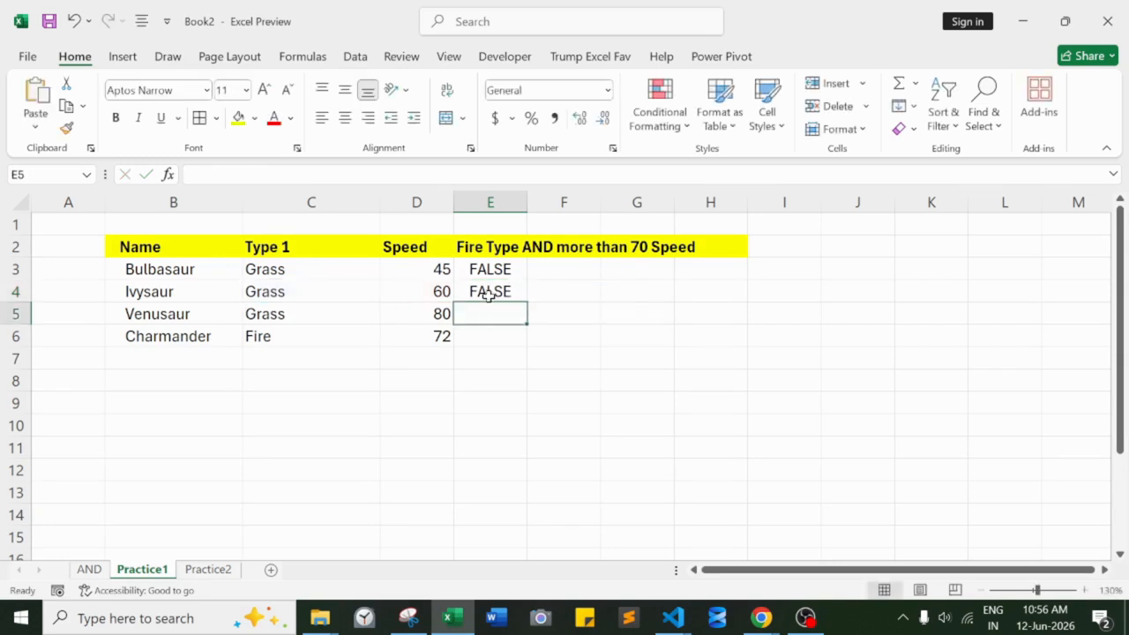
# - Reopen the formula in E4, highlight each of its two conditions to check how they evaluate, and close it without changes
pyautogui.click(488, 292)
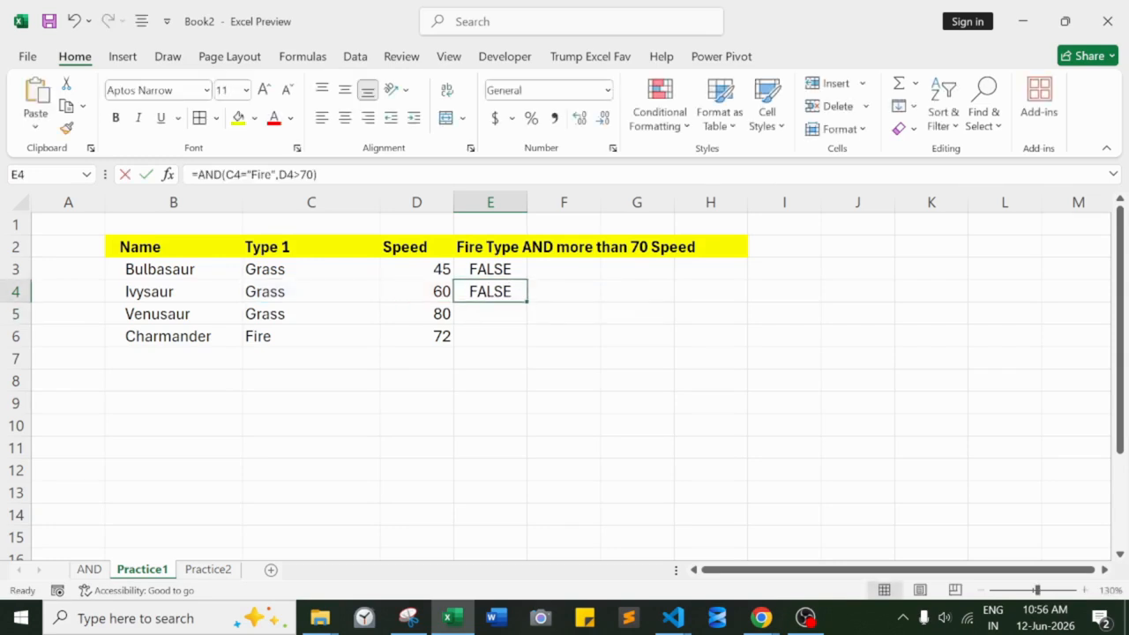
pyautogui.press('F2')
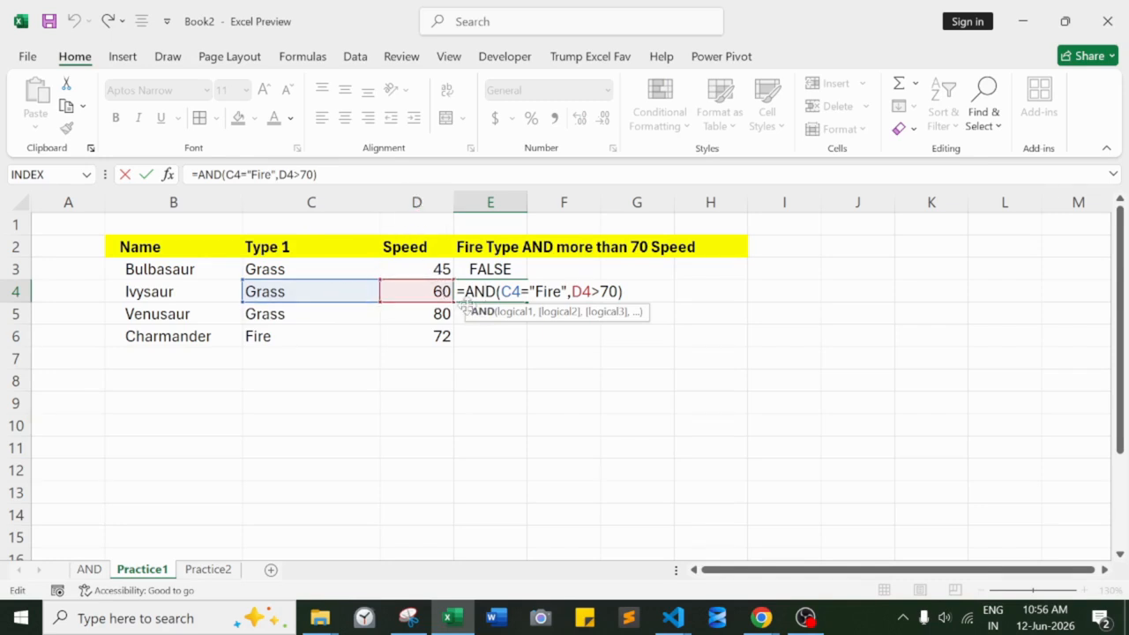
pyautogui.moveTo(501, 292); pyautogui.dragTo(568, 292)
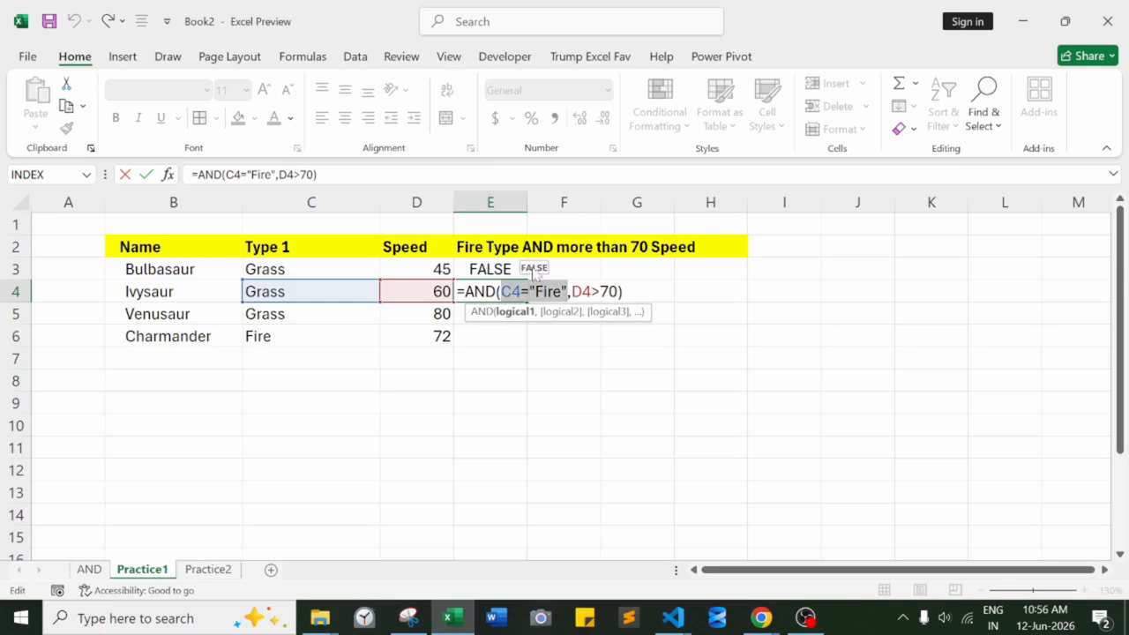
pyautogui.moveTo(572, 292); pyautogui.dragTo(619, 292)
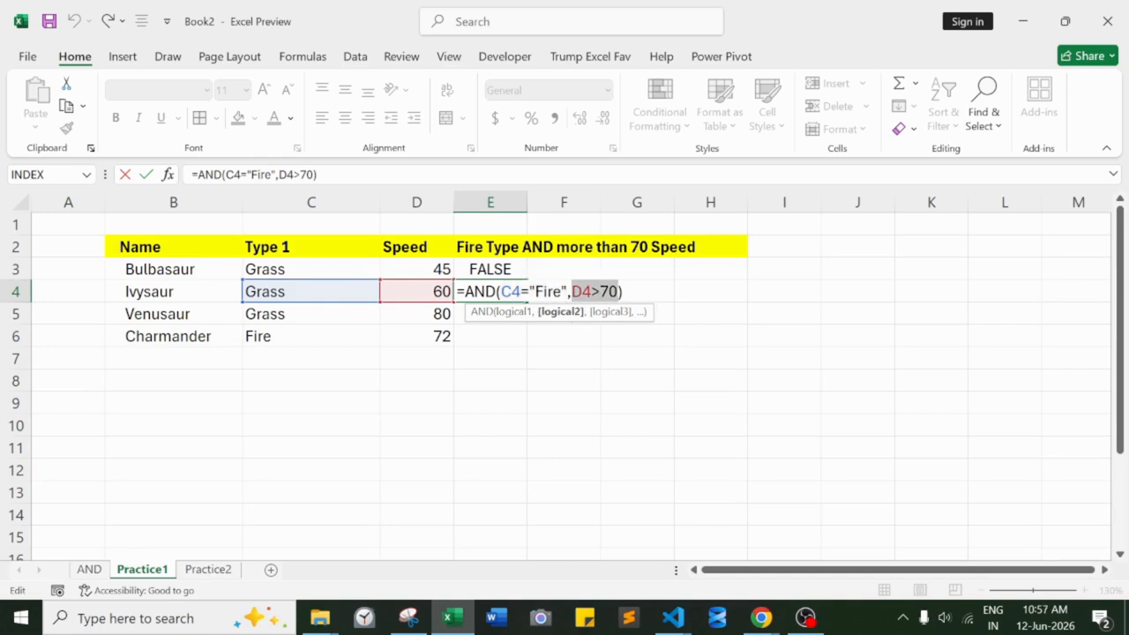
pyautogui.click(624, 292)
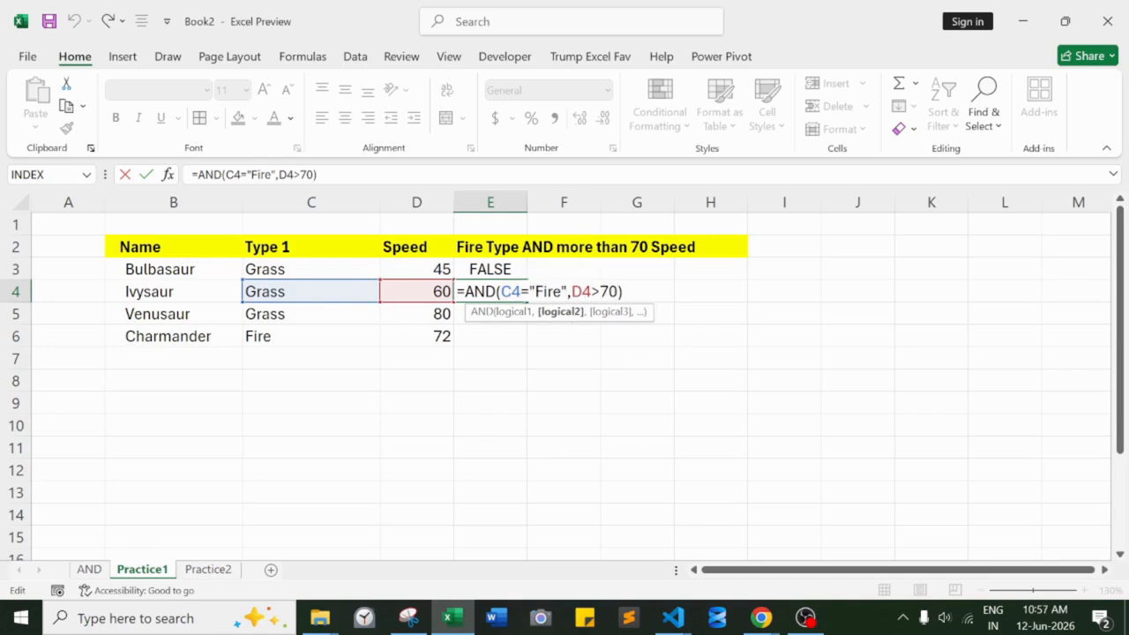
pyautogui.press('Return')
# - Fill the AND formula from E3 down through E6 for the remaining Pokémon rows
pyautogui.click(511, 293)
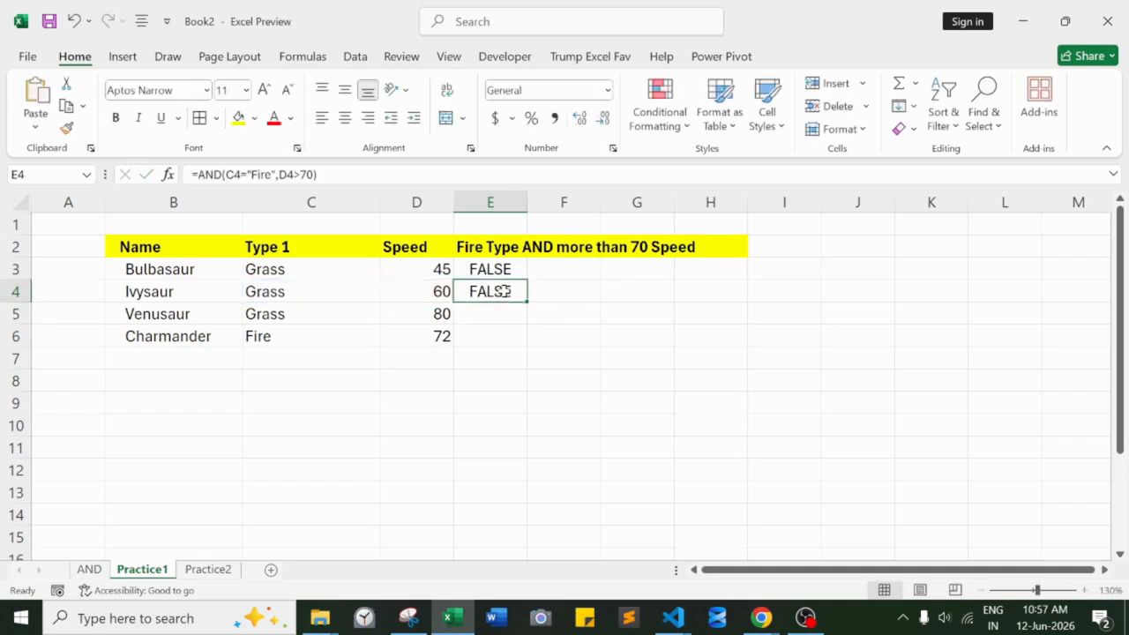
pyautogui.click(511, 271)
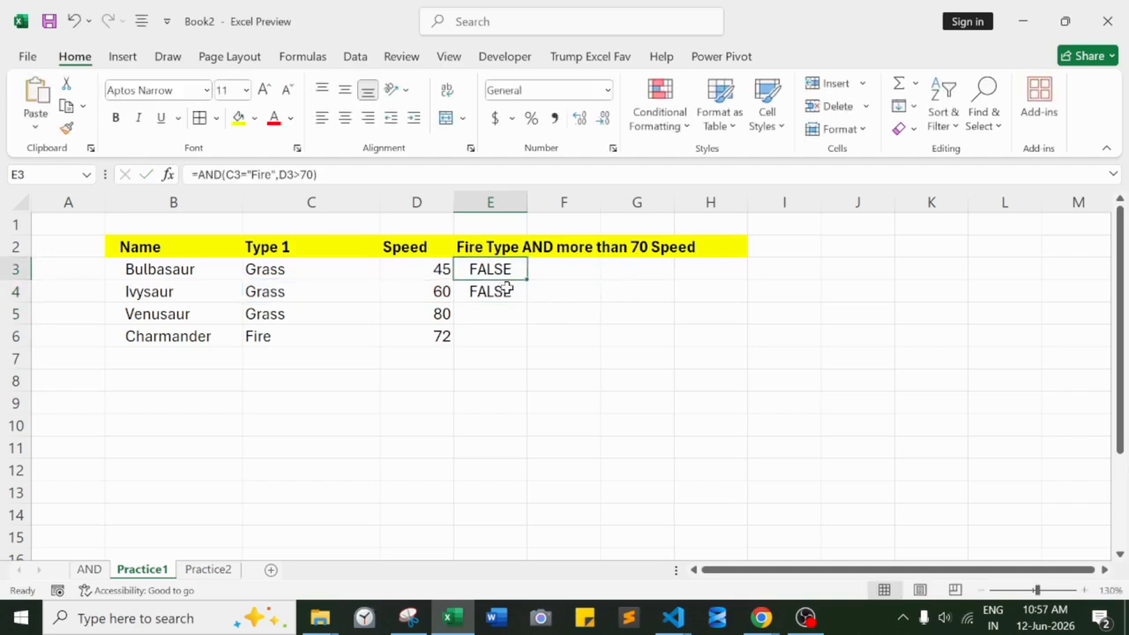
pyautogui.click(512, 289)
pyautogui.click(511, 271)
pyautogui.moveTo(529, 276); pyautogui.dragTo(525, 342)
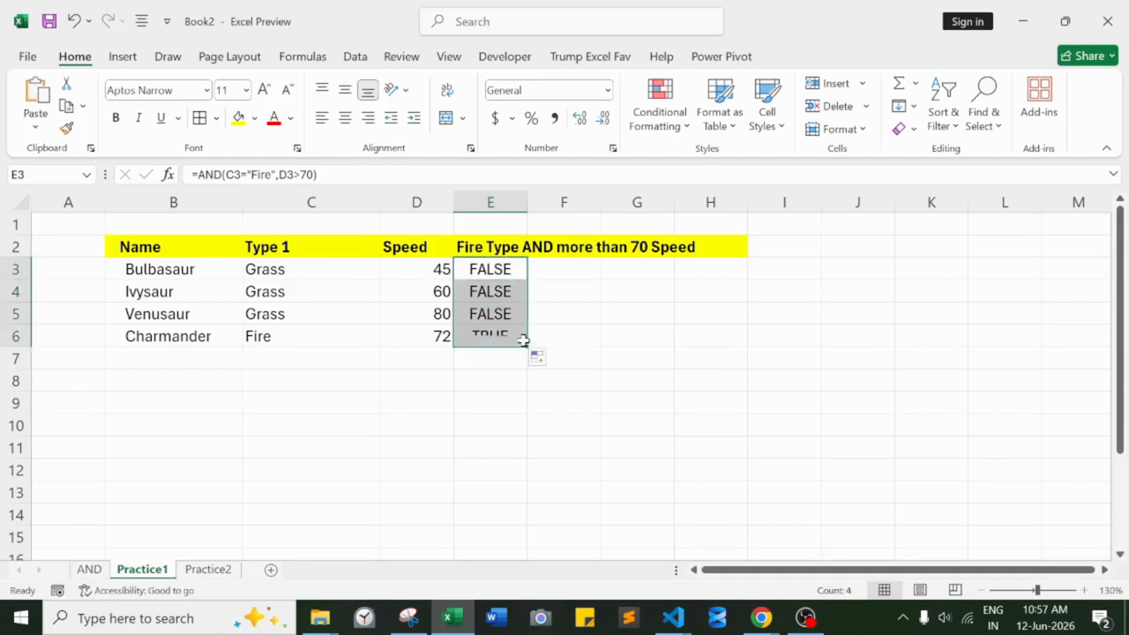
# - Open the formula in E5, highlight its type and speed conditions in turn to check them, and close it without changes
pyautogui.click(486, 314)
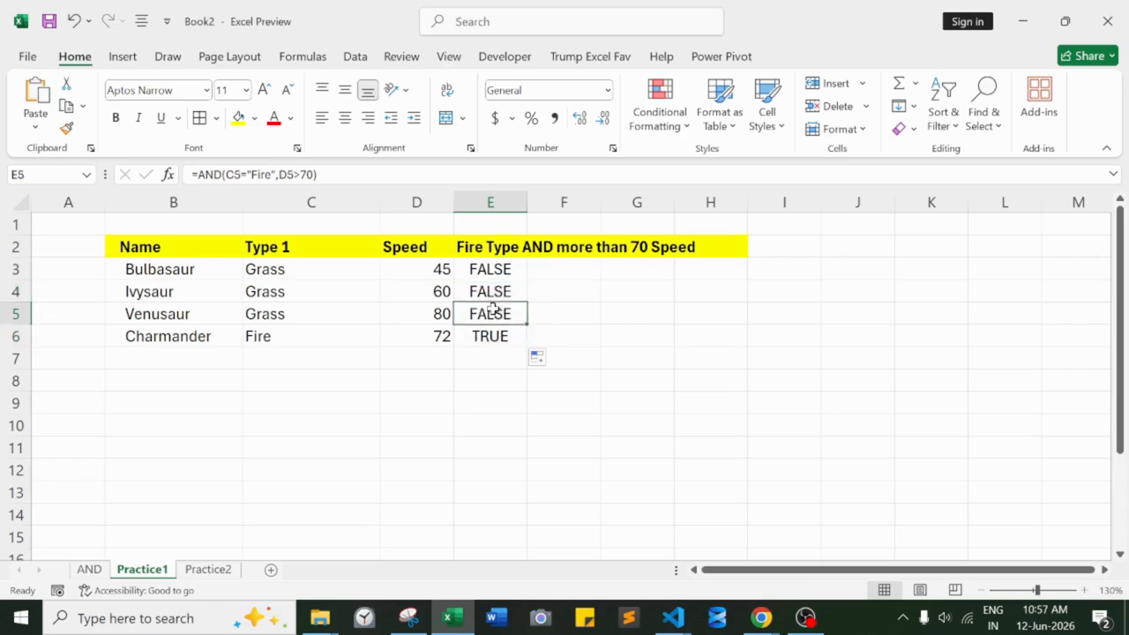
pyautogui.press('F2')
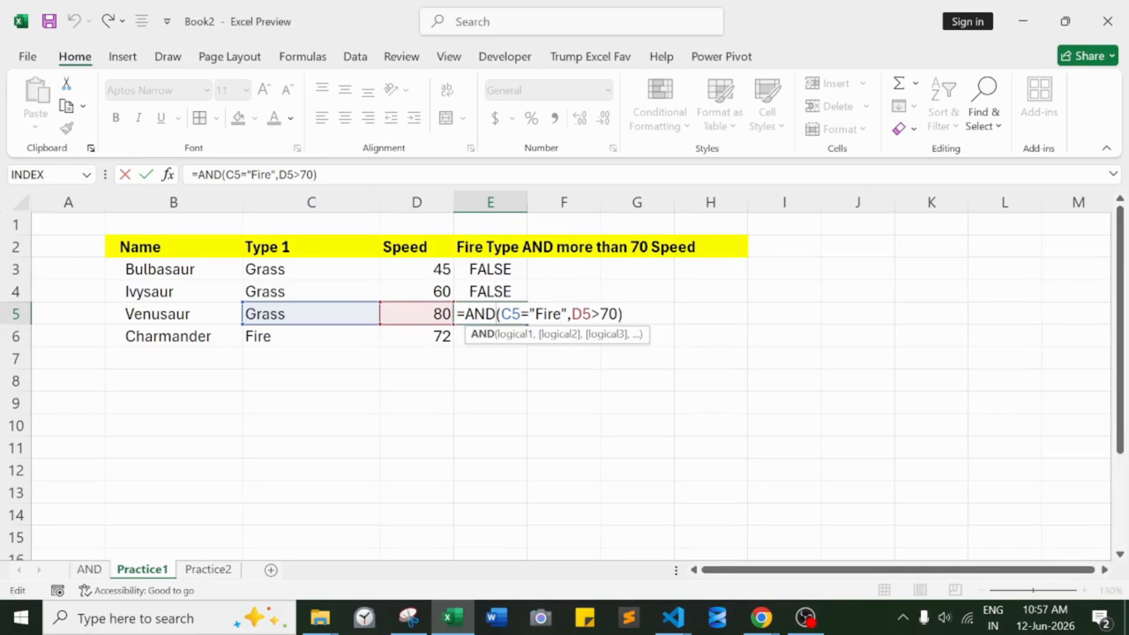
pyautogui.hotkey('shift', 'Right')
pyautogui.hotkey('shift', 'Right')
pyautogui.hotkey('shift', 'Right')
pyautogui.hotkey('shift', 'Right')
pyautogui.hotkey('shift', 'Right')
pyautogui.hotkey('shift', 'Right')
pyautogui.hotkey('shift', 'Right')
pyautogui.hotkey('shift', 'Right')
pyautogui.hotkey('shift', 'Right')
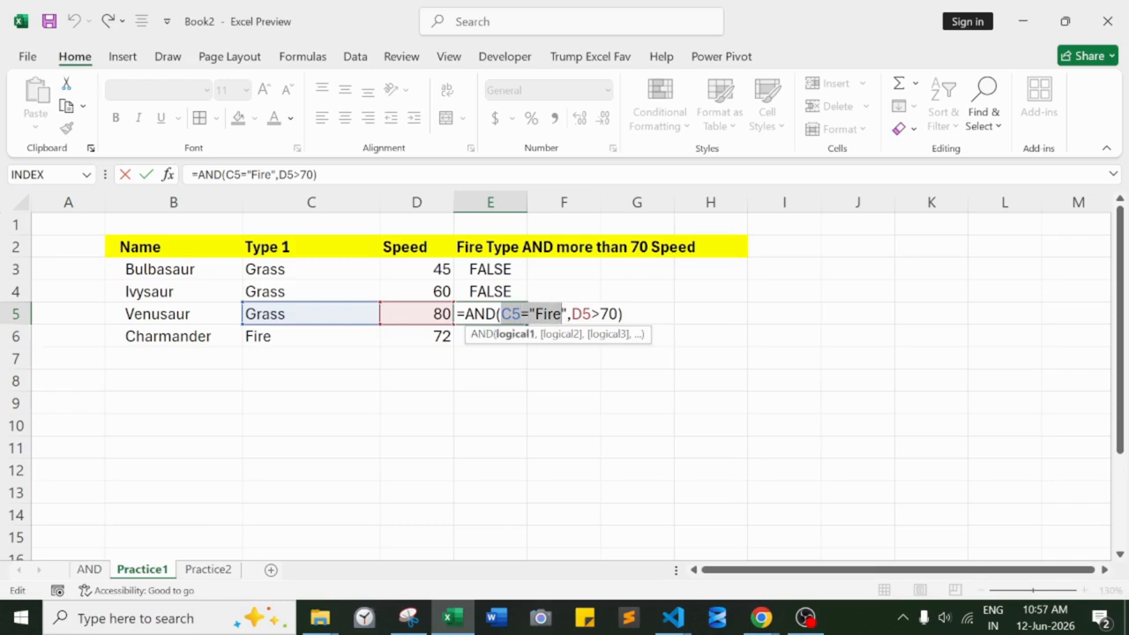
pyautogui.hotkey('shift', 'Right')
pyautogui.press('Right')
pyautogui.press('Right')
pyautogui.hotkey('shift', 'Right')
pyautogui.hotkey('shift', 'Right')
pyautogui.hotkey('shift', 'Right')
pyautogui.hotkey('shift', 'Right')
pyautogui.hotkey('shift', 'Right')
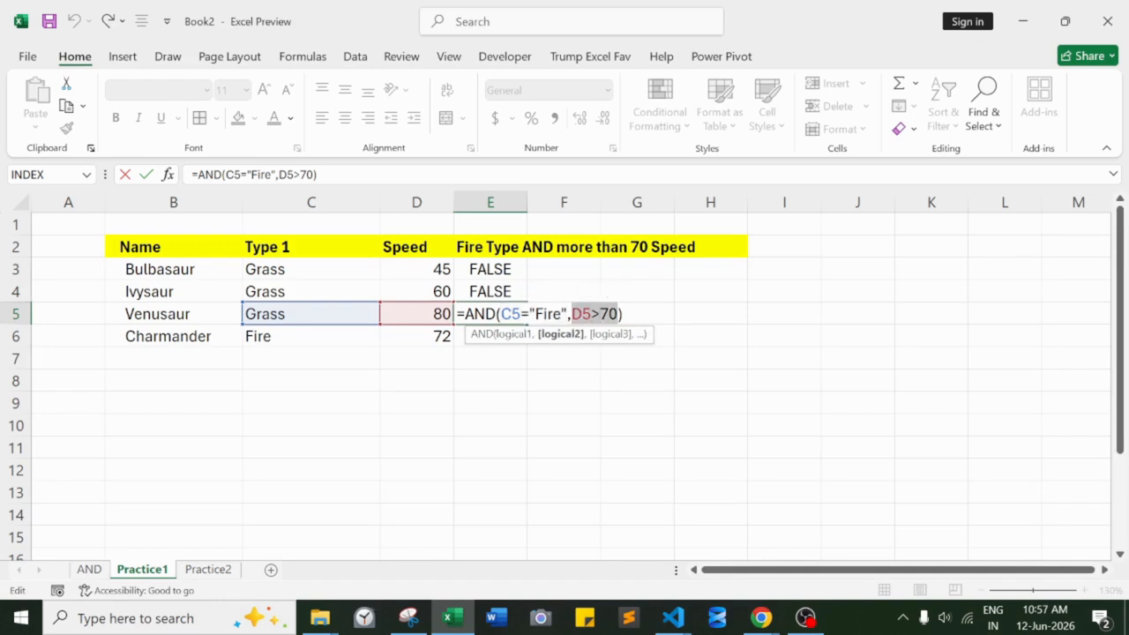
pyautogui.press('Right')
pyautogui.press('Return')
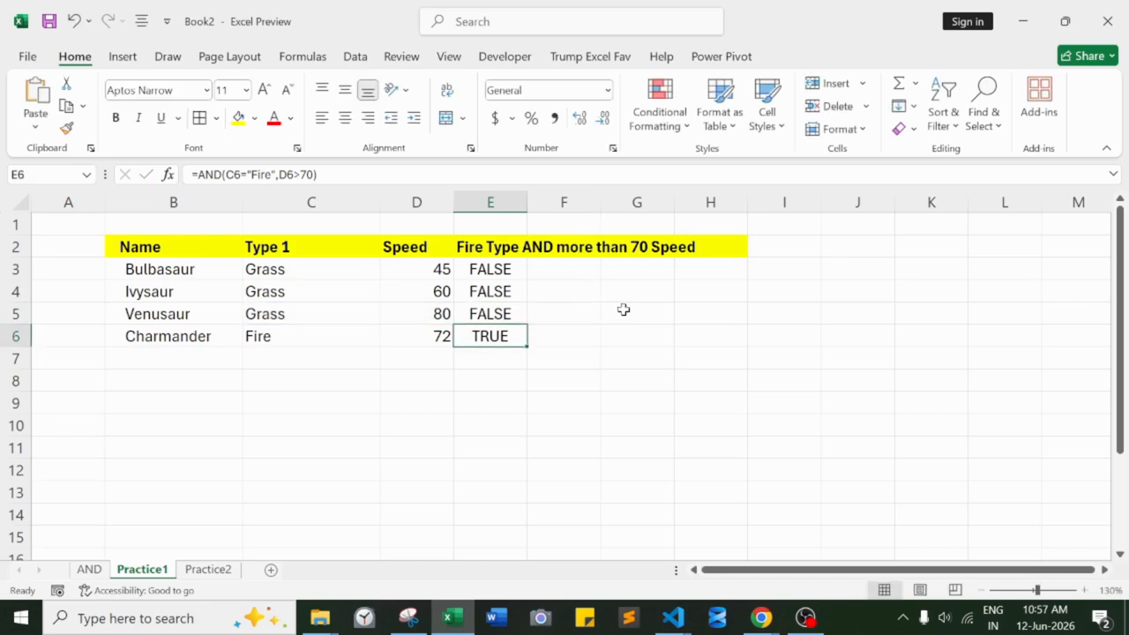
# - Open Charmander's formula in E6, highlight its type and speed conditions in turn, and close it without changes
pyautogui.doubleClick(501, 336)
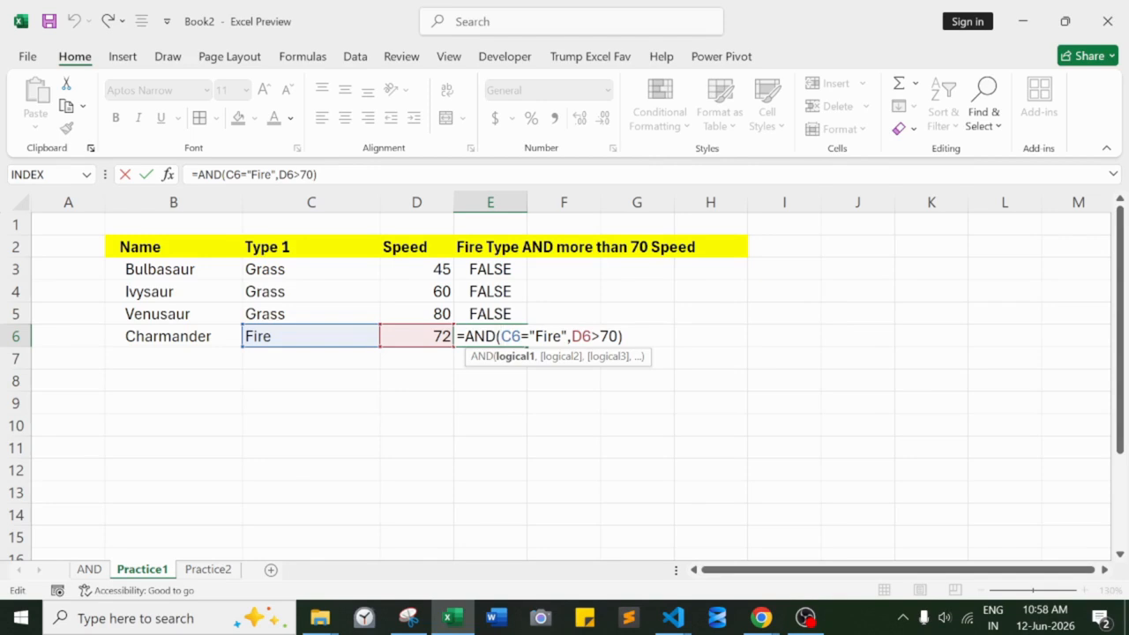
pyautogui.hotkey('shift', 'Right')
pyautogui.hotkey('shift', 'Right')
pyautogui.hotkey('shift', 'Right')
pyautogui.hotkey('shift', 'Right')
pyautogui.hotkey('shift', 'Right')
pyautogui.hotkey('shift', 'Right')
pyautogui.hotkey('shift', 'Right')
pyautogui.hotkey('shift', 'Right')
pyautogui.hotkey('shift', 'Right')
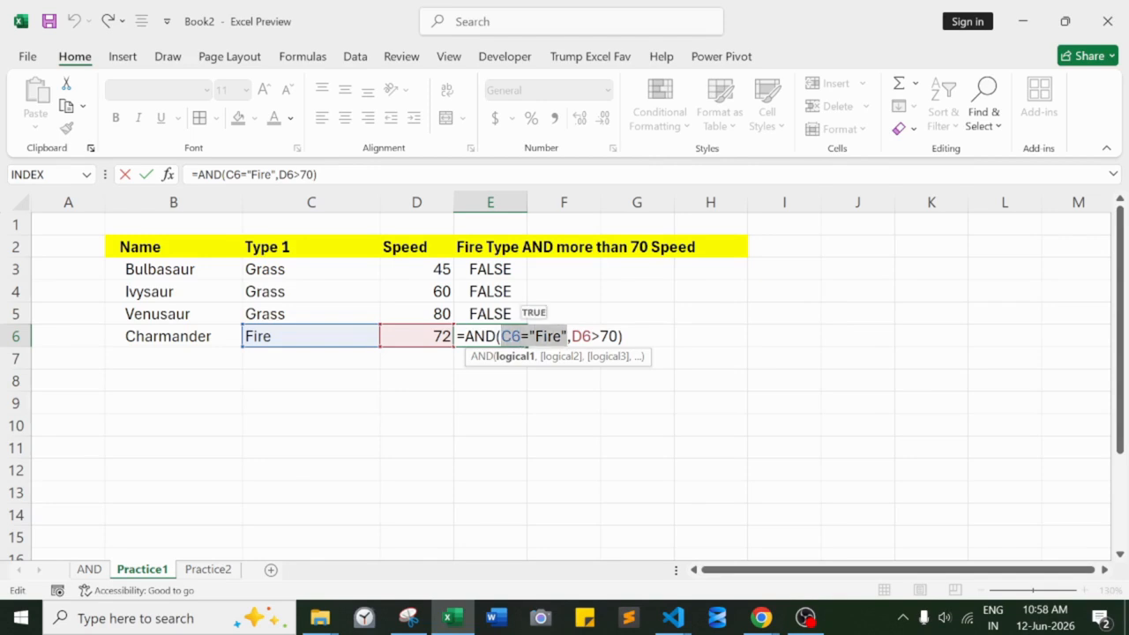
pyautogui.press('Right')
pyautogui.press('Right')
pyautogui.hotkey('shift', 'Right')
pyautogui.hotkey('shift', 'Right')
pyautogui.hotkey('shift', 'Right')
pyautogui.hotkey('shift', 'Right')
pyautogui.hotkey('shift', 'Right')
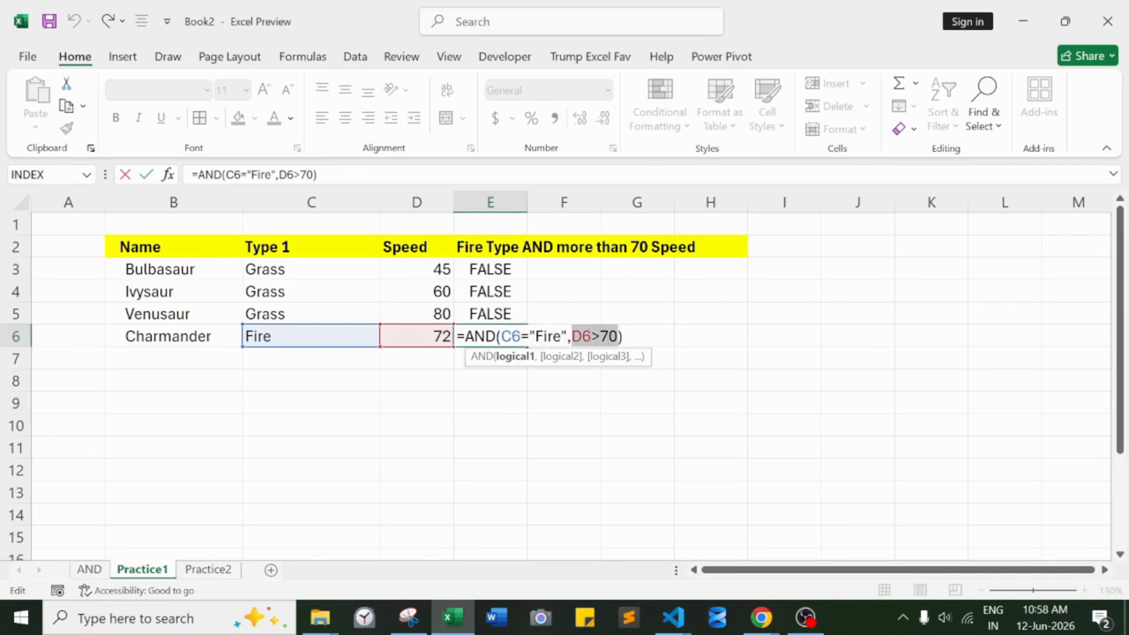
pyautogui.press('Right')
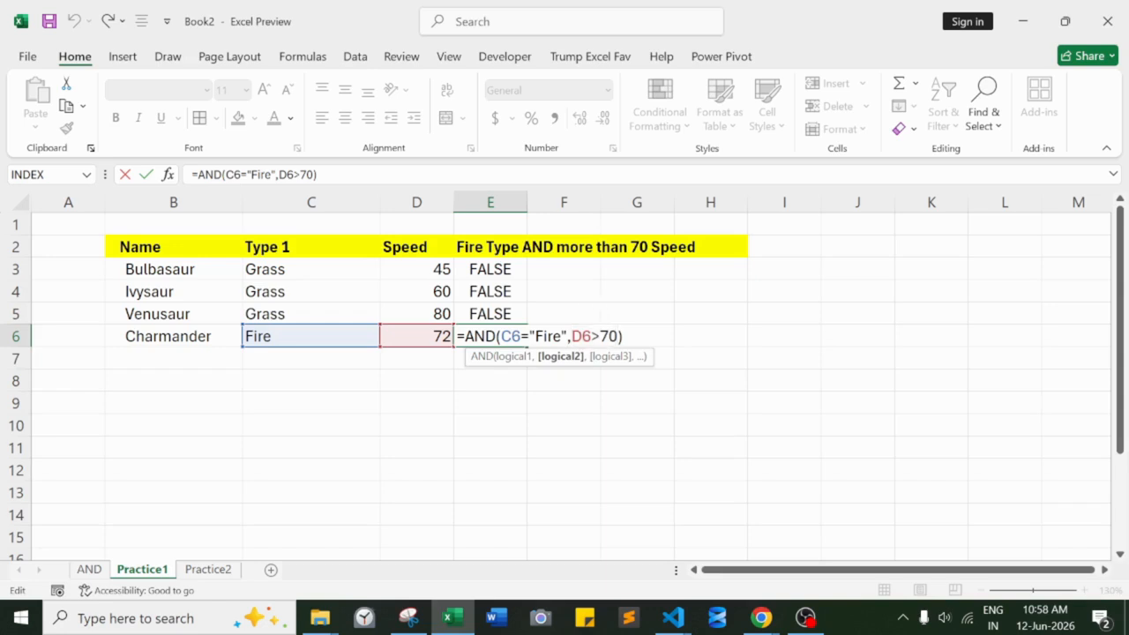
pyautogui.press('Right')
pyautogui.press('Return')
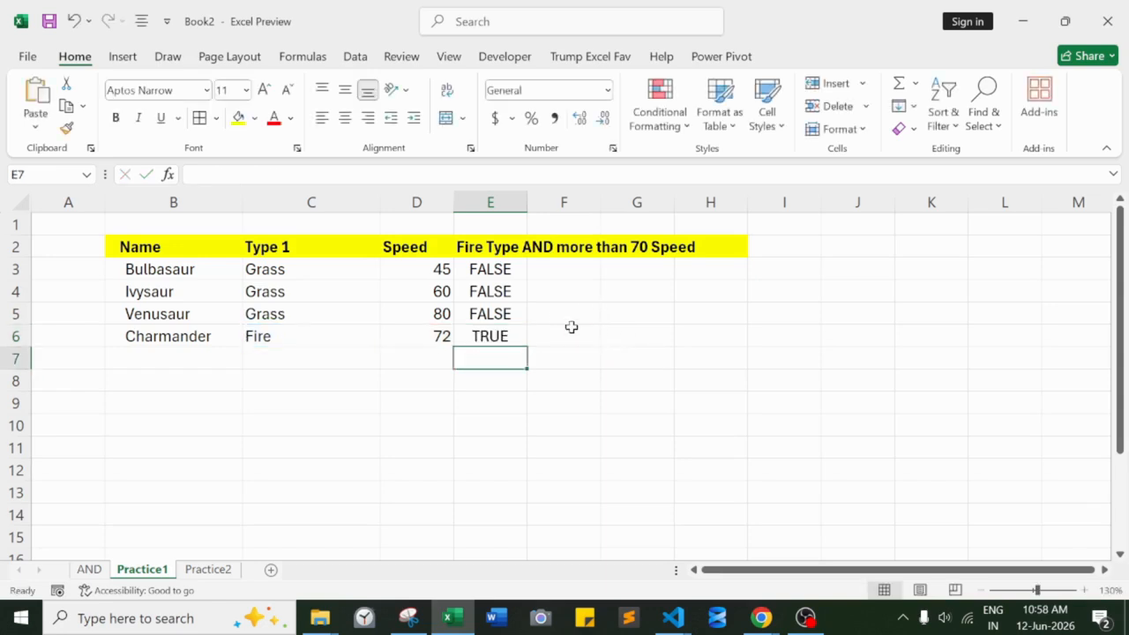
# - Refill the AND formula from Bulbasaur's row in E3 down through Charmander's row in E6
pyautogui.click(519, 270)
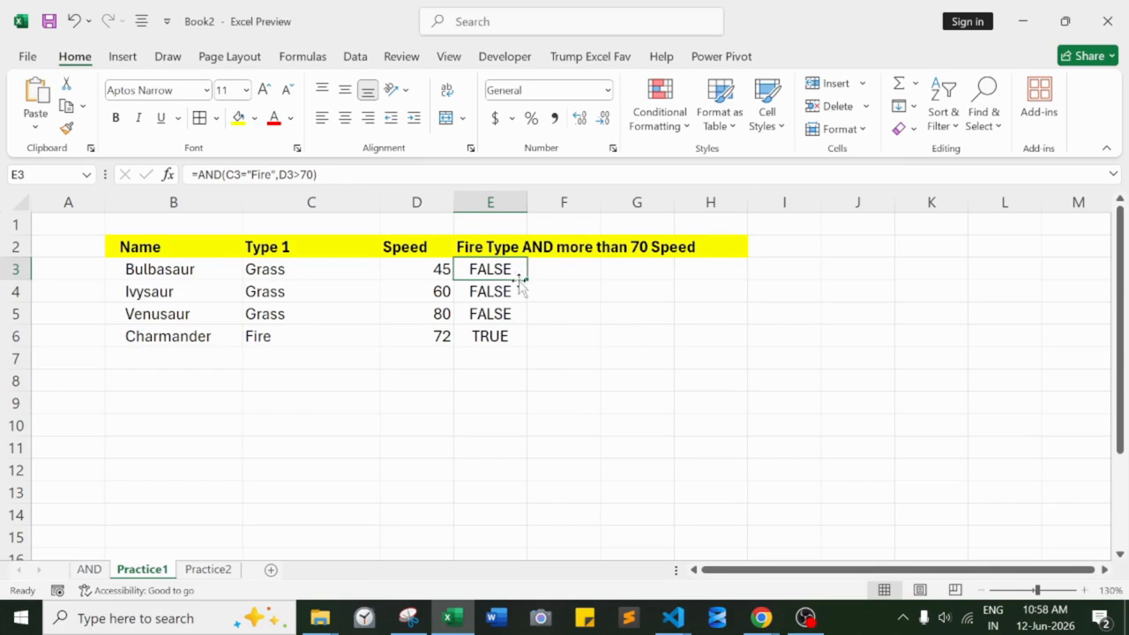
pyautogui.doubleClick(527, 278)
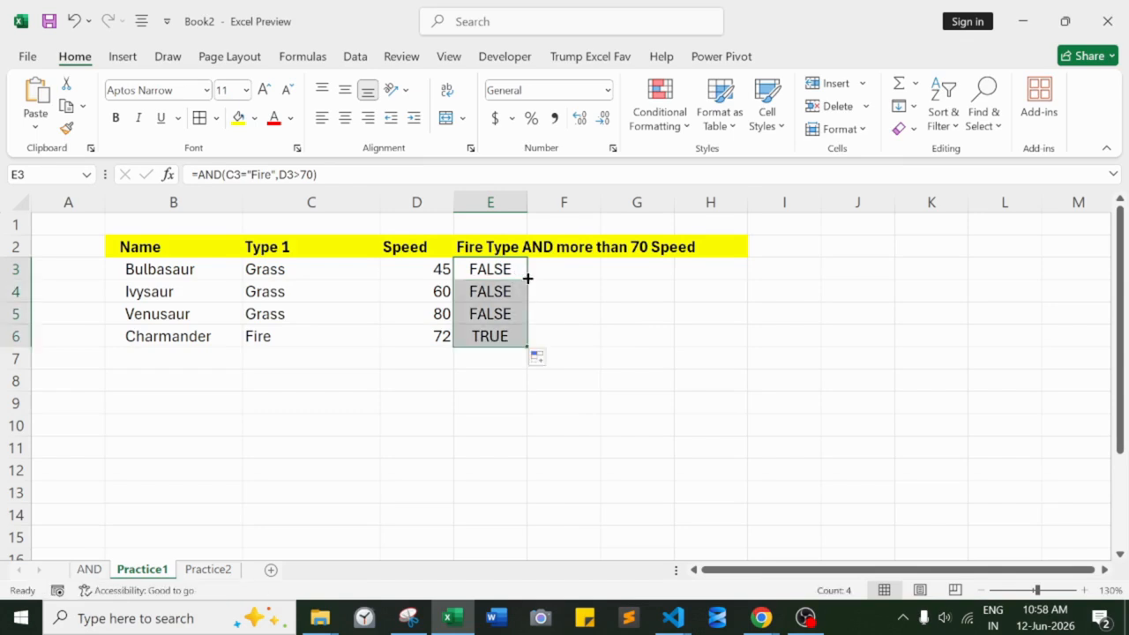
pyautogui.click(503, 316)
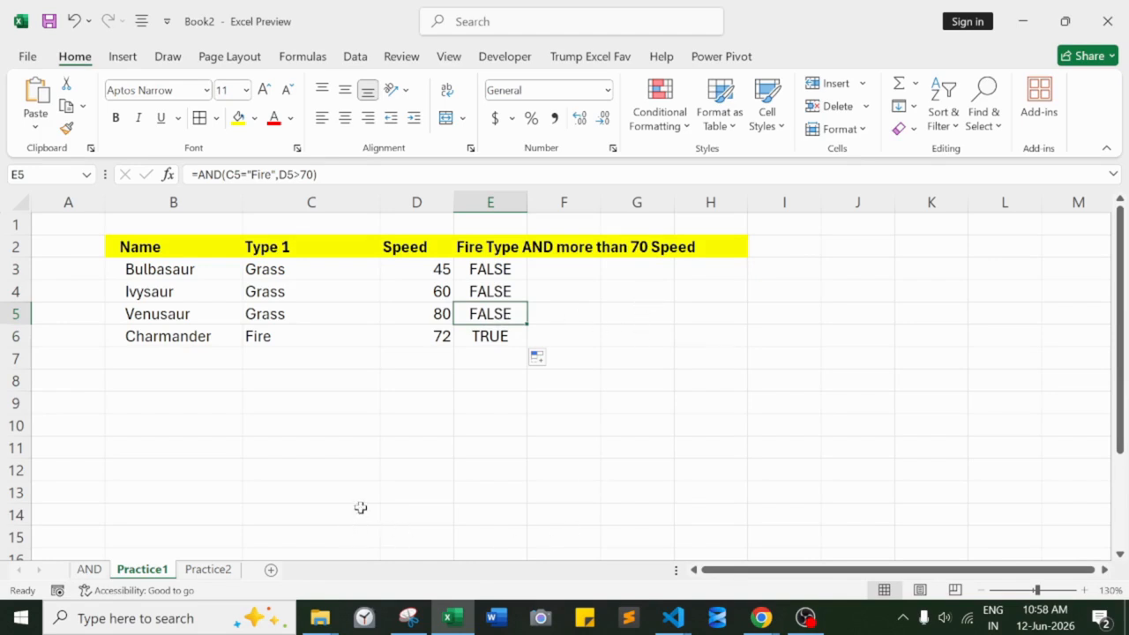
# - Switch to the Practice2 sheet and enlarge its view to 140%, showing the data from row 1
pyautogui.click(208, 569)
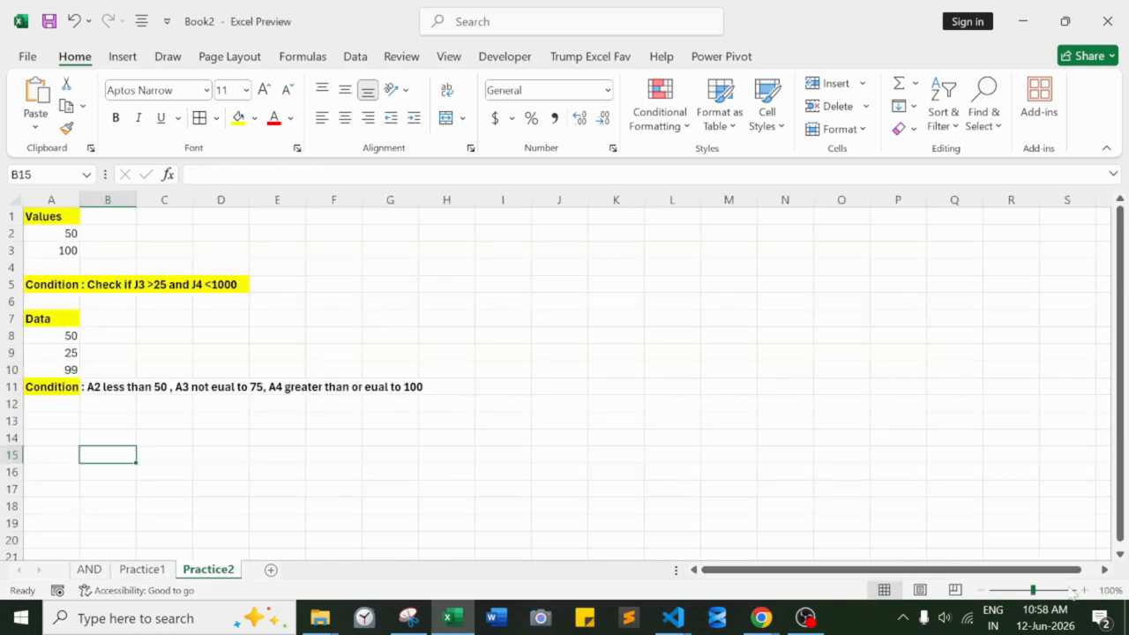
pyautogui.click(1086, 590)
pyautogui.click(1086, 590)
pyautogui.click(1086, 590)
pyautogui.click(1086, 590)
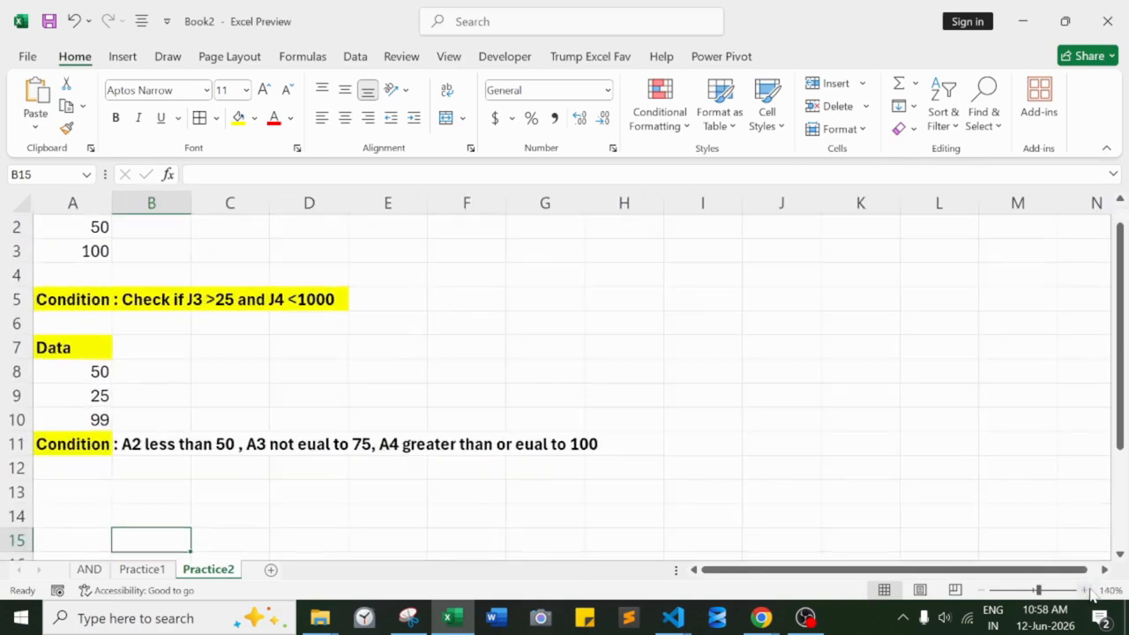
pyautogui.moveTo(1120, 370); pyautogui.dragTo(1121, 351)
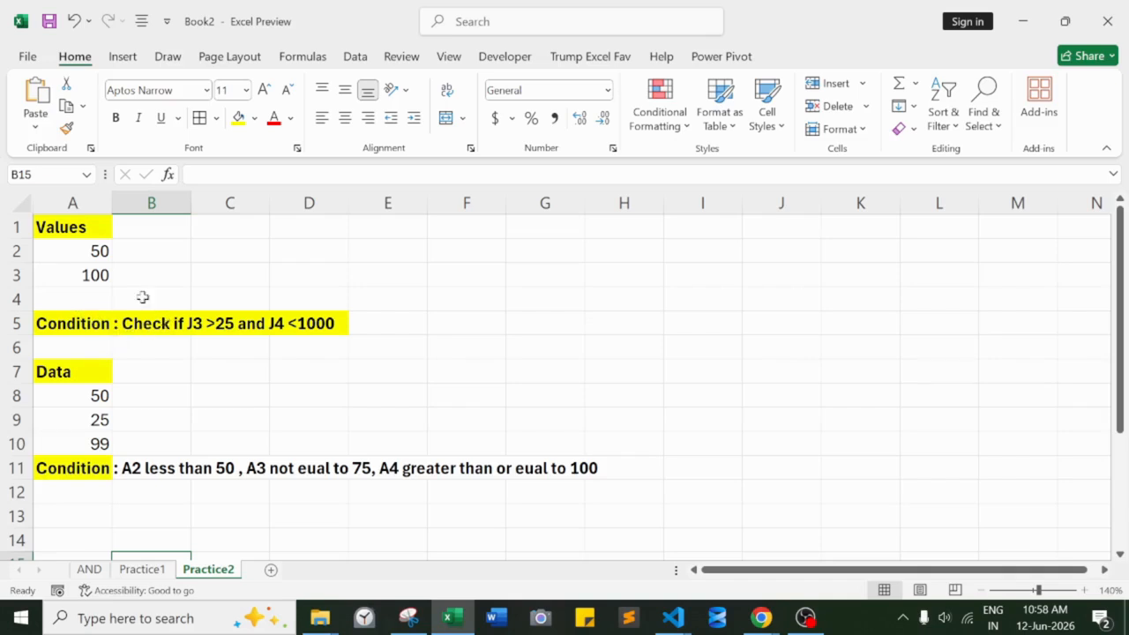
# - Edit the condition text in A5 so that its first cell reference, the one tested for >25, reads A2
pyautogui.doubleClick(193, 323)
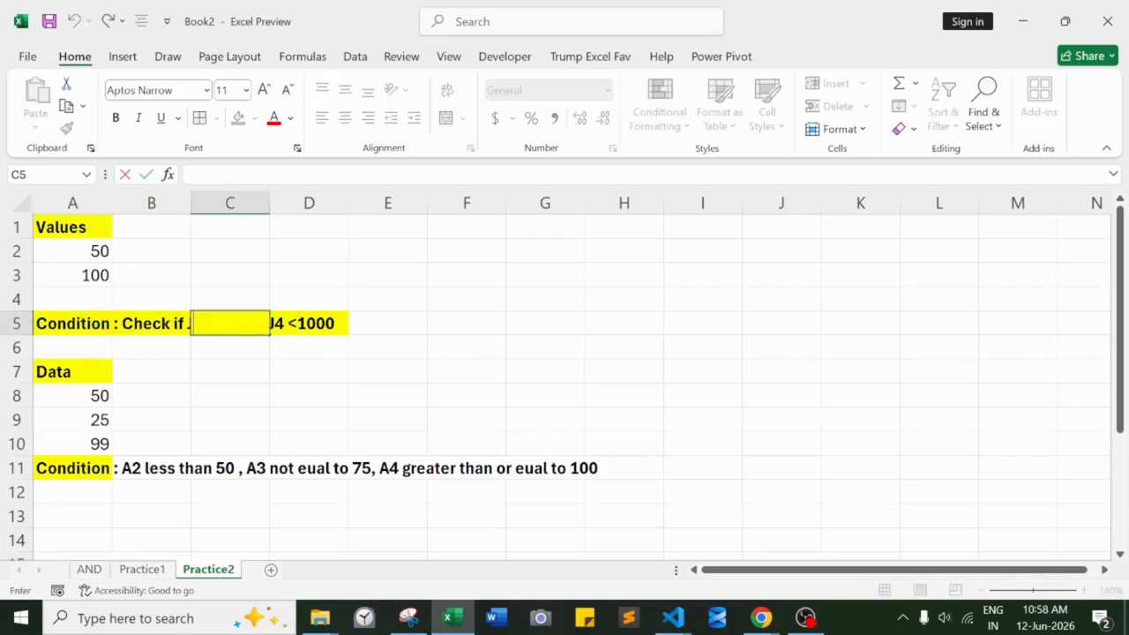
pyautogui.click(83, 323)
pyautogui.doubleClick(81, 323)
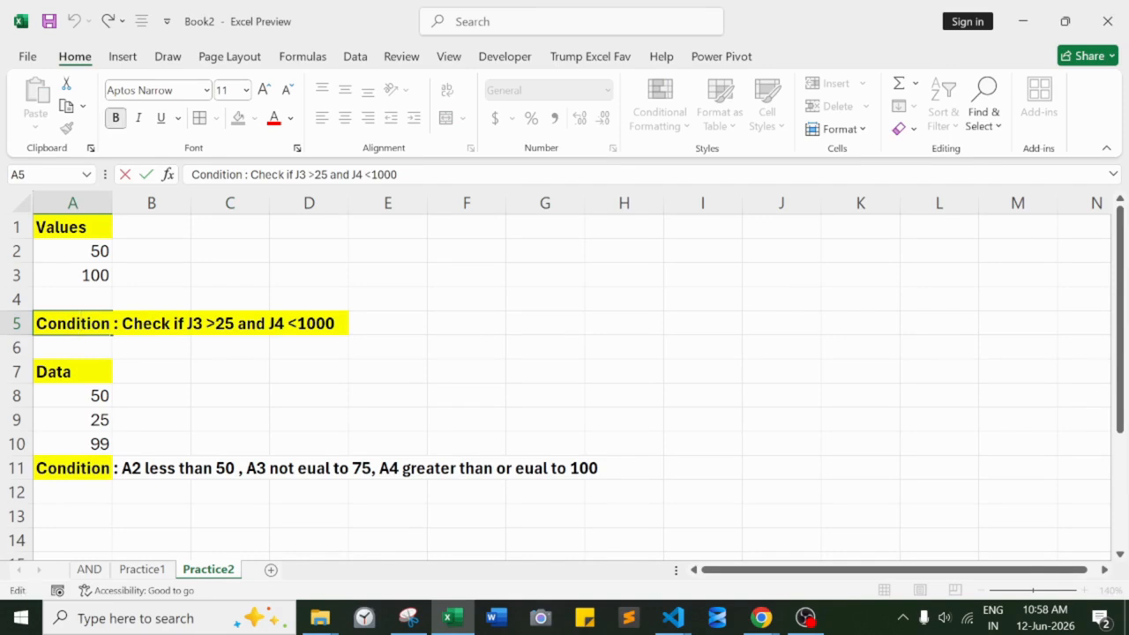
pyautogui.press('BackSpace')
pyautogui.write('A')
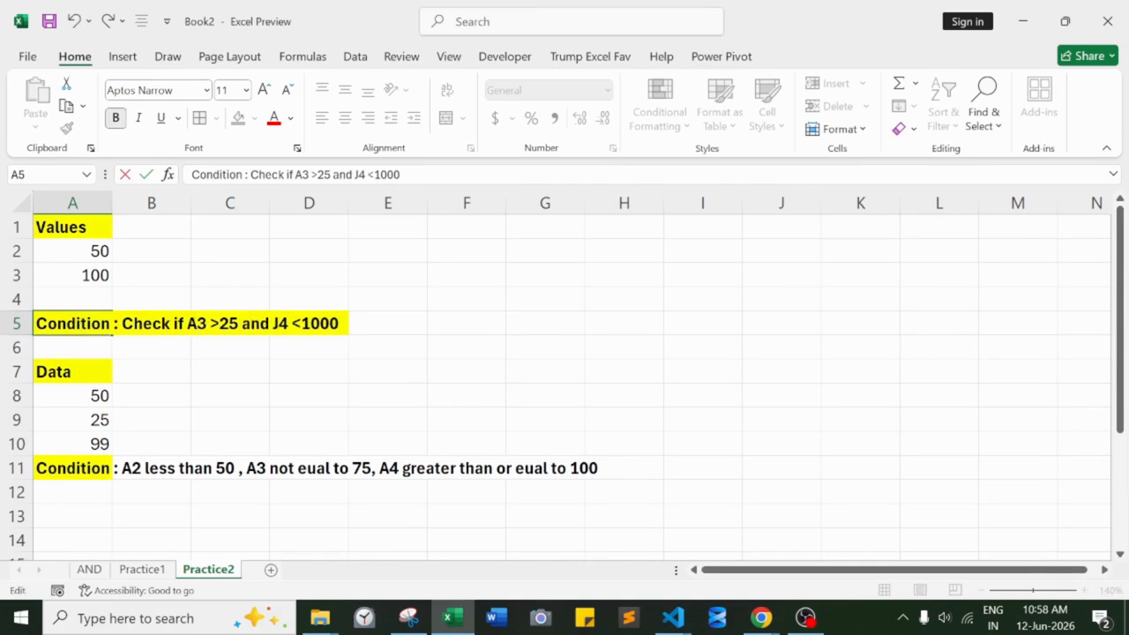
pyautogui.press('BackSpace')
pyautogui.write('A')
pyautogui.press('BackSpace')
pyautogui.write('2')
# - Change the second cell reference in the A5 condition text to A3 and finish editing the cell
pyautogui.press('BackSpace')
pyautogui.press('BackSpace')
pyautogui.press('BackSpace')
pyautogui.write('a3')
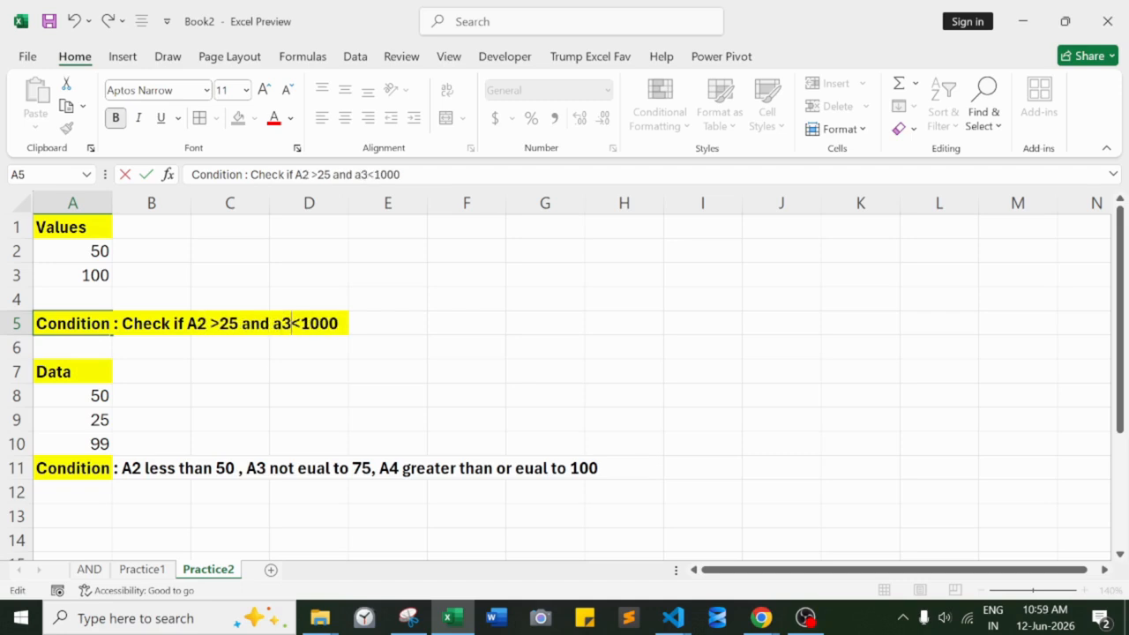
pyautogui.press('BackSpace')
pyautogui.press('BackSpace')
pyautogui.write('A3')
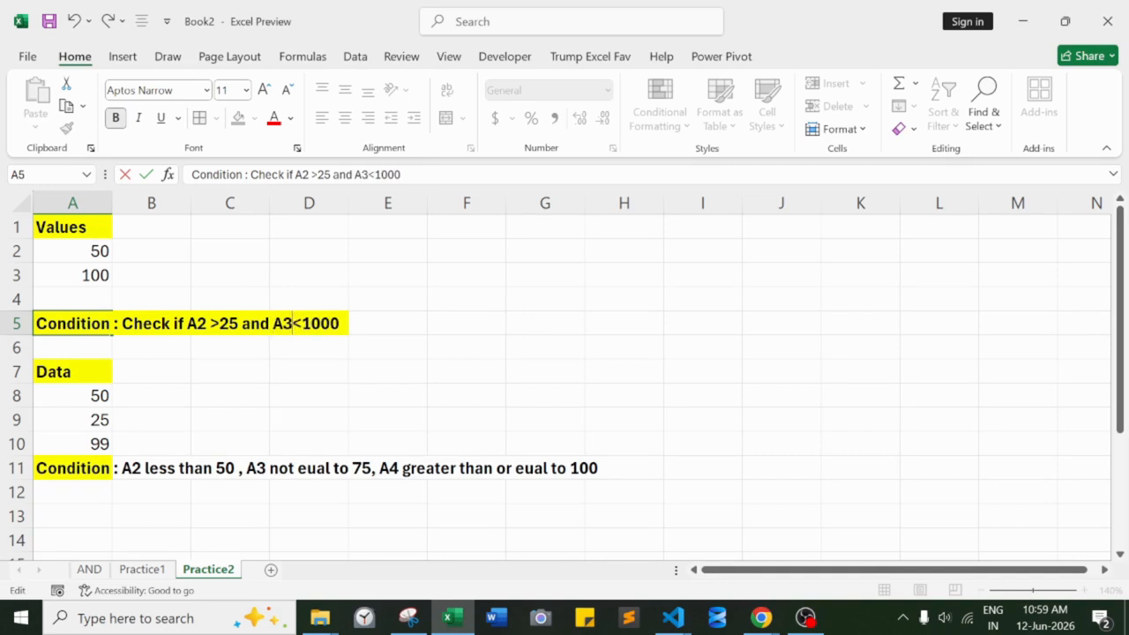
pyautogui.click(159, 470)
pyautogui.click(220, 496)
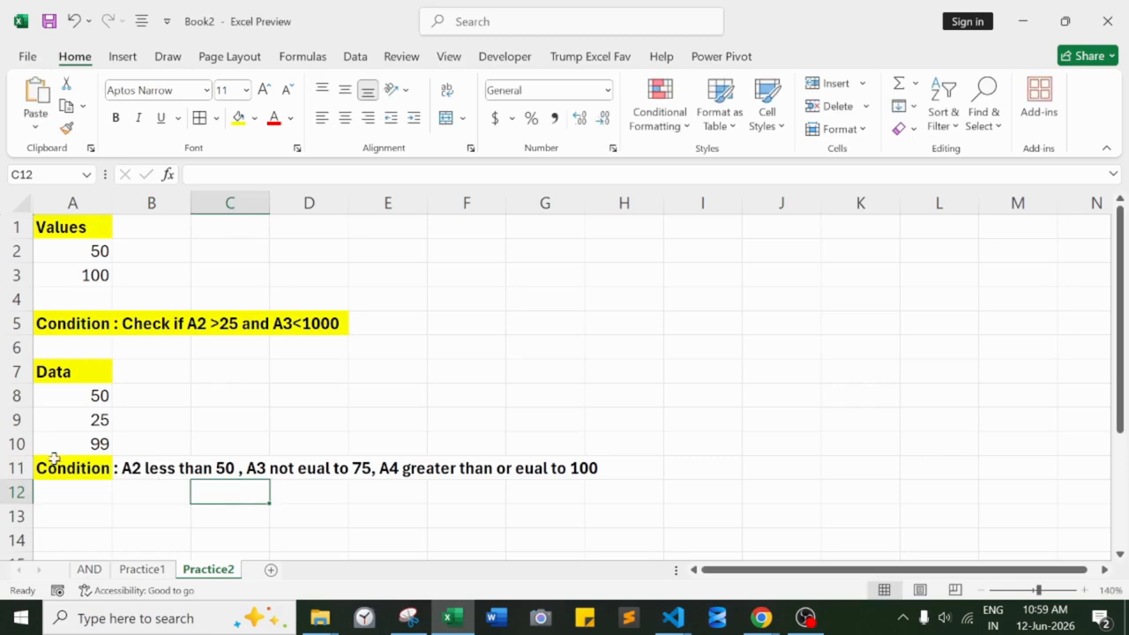
# - Edit the condition text in A11 so that its three cell references read A8, A9 and A10
pyautogui.doubleClick(64, 465)
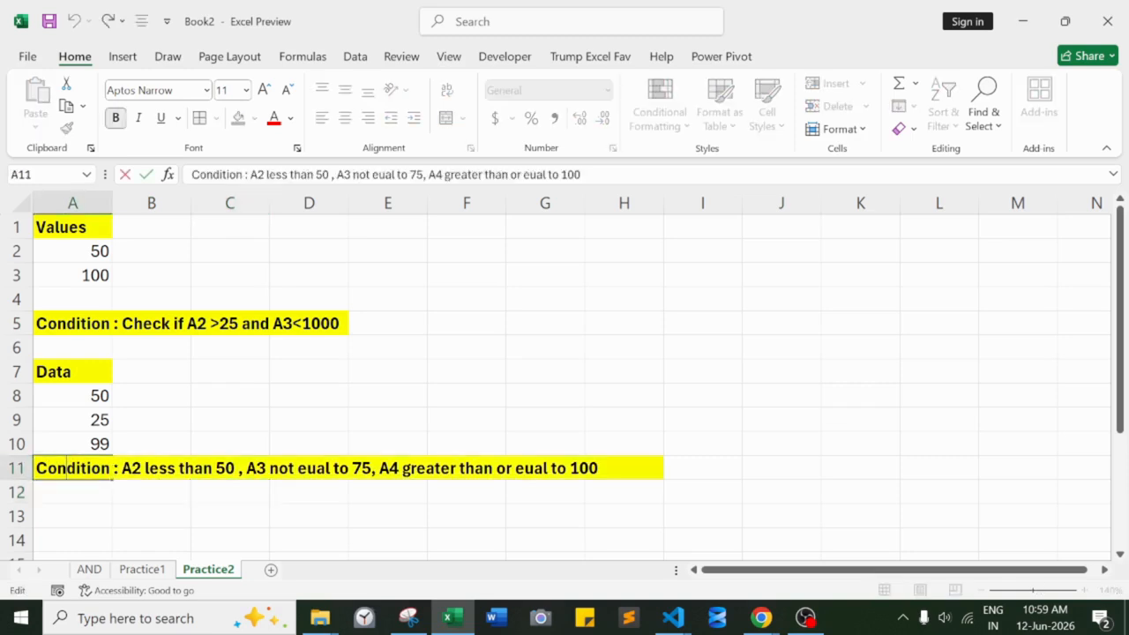
pyautogui.press('BackSpace')
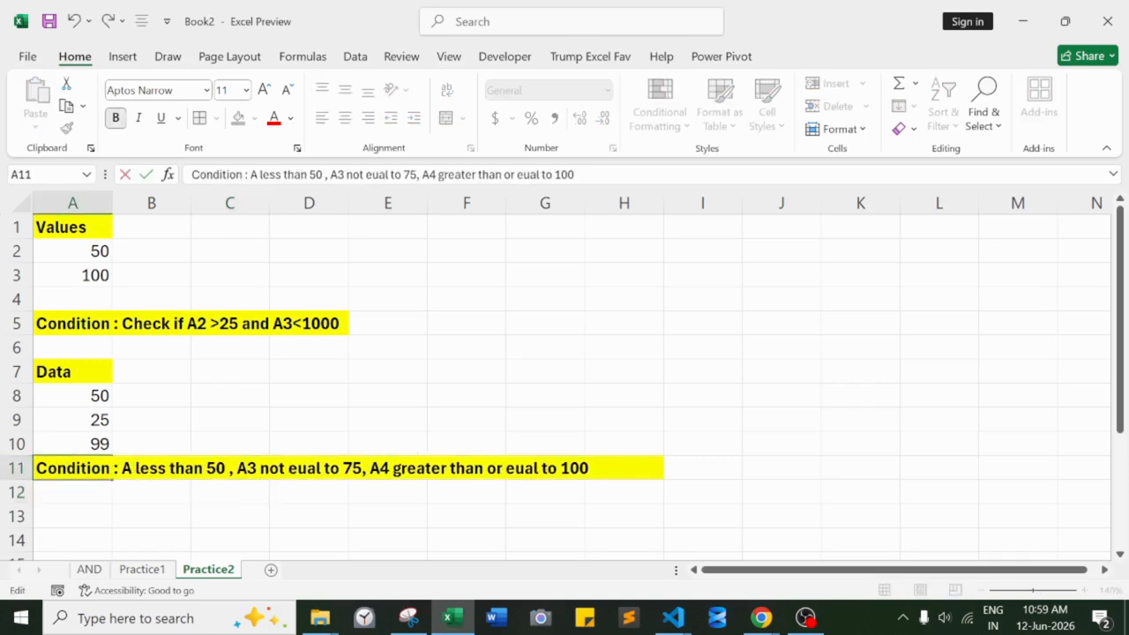
pyautogui.write('8')
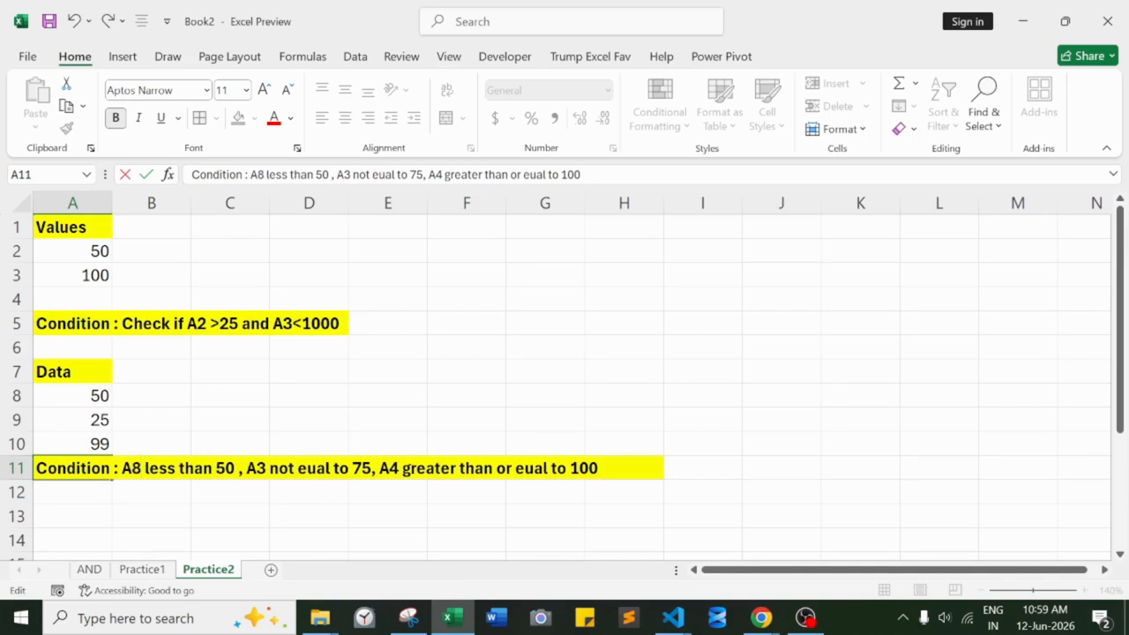
pyautogui.press('BackSpace')
pyautogui.write('9')
pyautogui.press('BackSpace')
pyautogui.press('BackSpace')
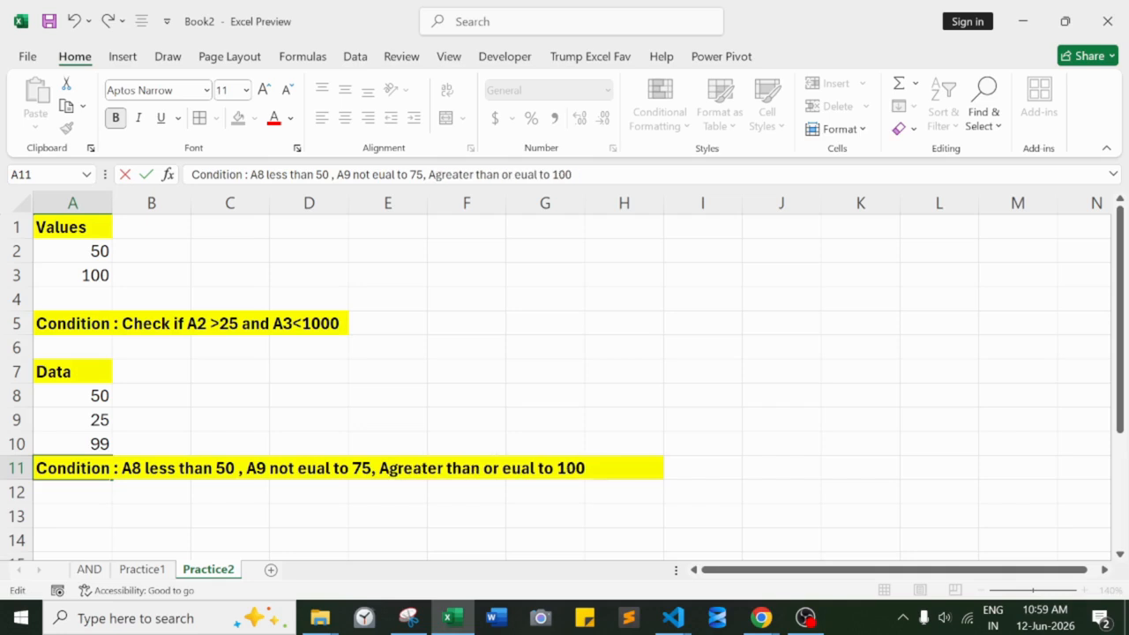
pyautogui.write('10')
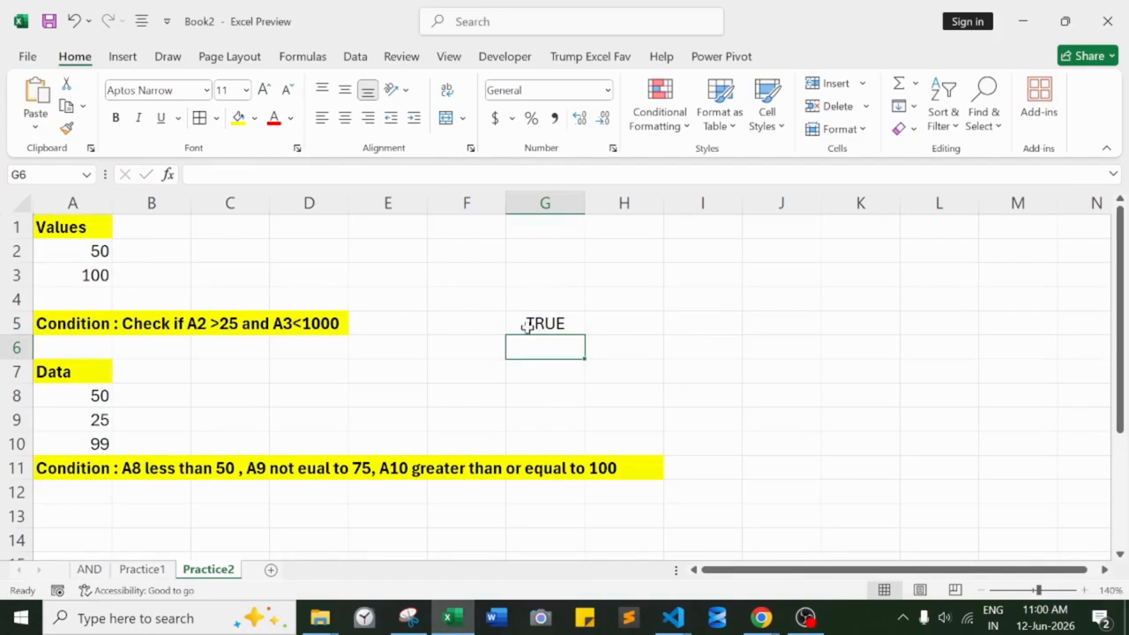
# - Open the formula in G5, highlight A2>25 and A3<1000 in turn to check them, and close it with the formula intact
pyautogui.doubleClick(529, 325)
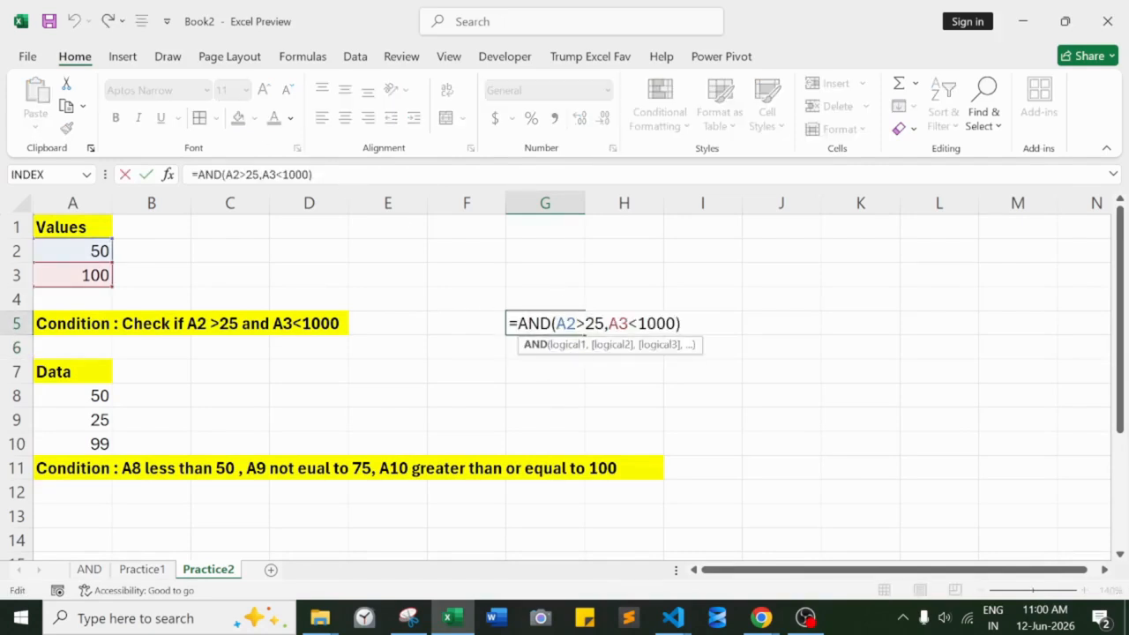
pyautogui.moveTo(557, 324); pyautogui.dragTo(605, 324)
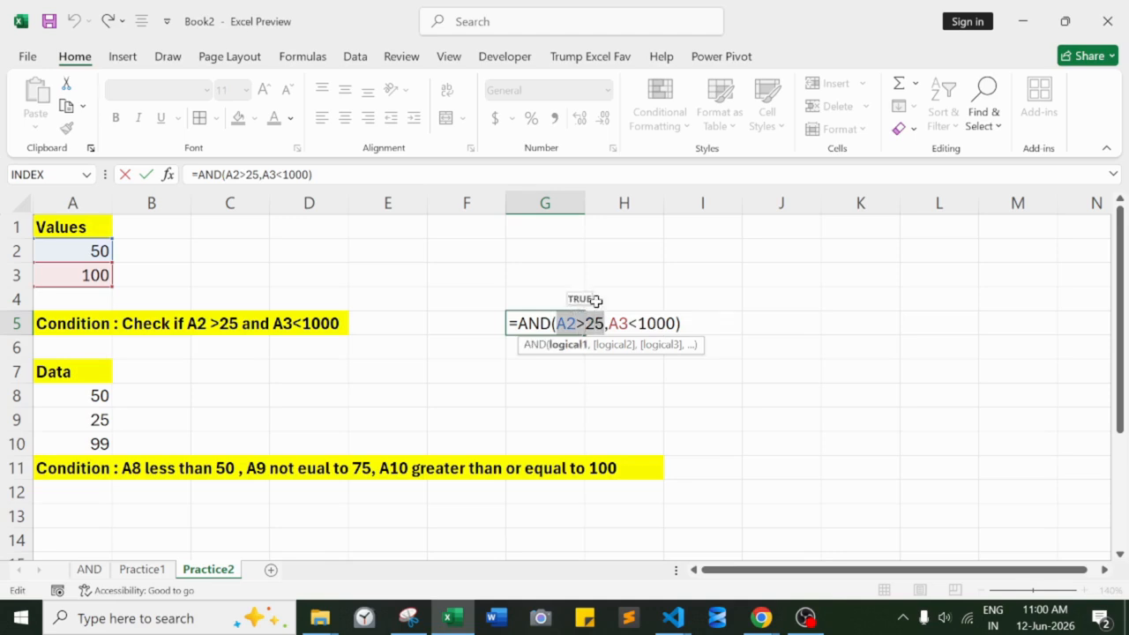
pyautogui.moveTo(607, 324); pyautogui.dragTo(646, 324)
pyautogui.moveTo(667, 323); pyautogui.dragTo(676, 323)
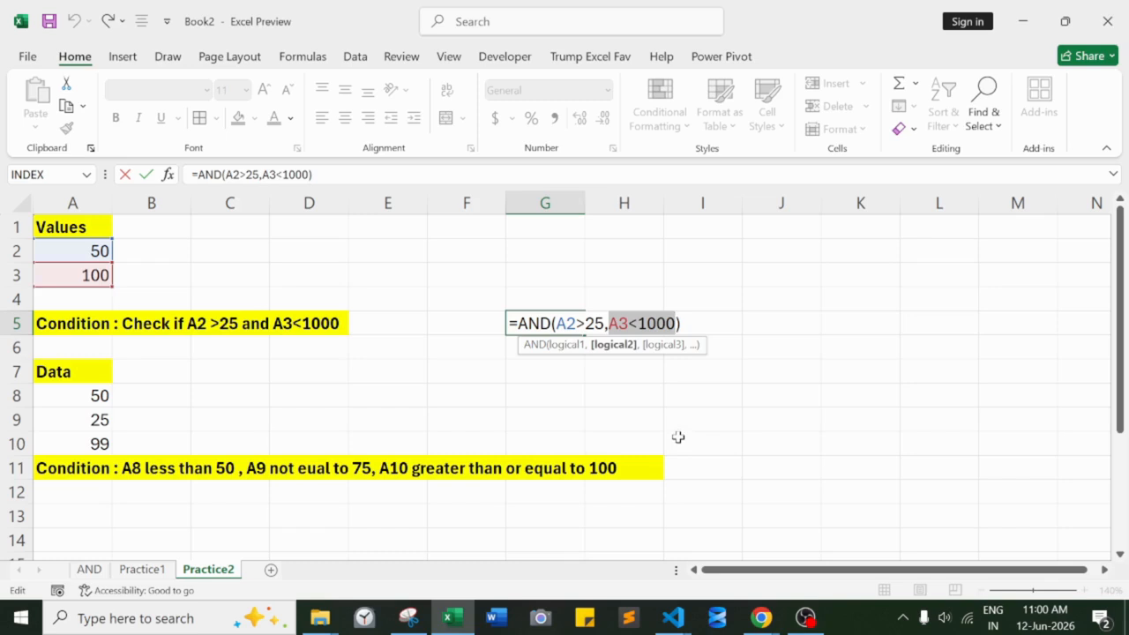
pyautogui.click(678, 443)
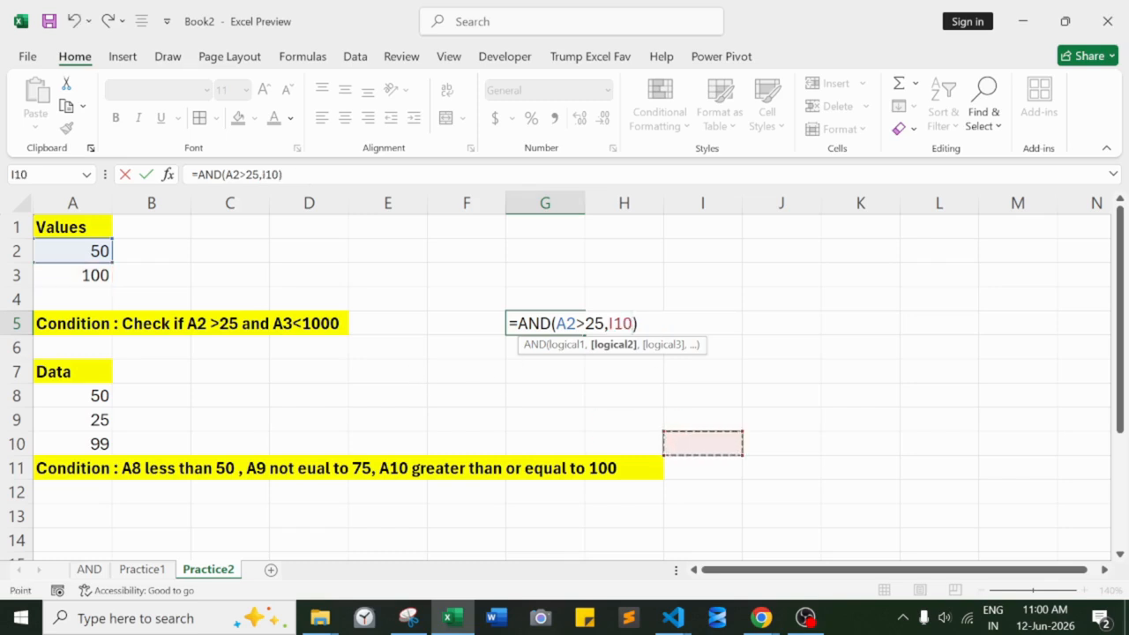
pyautogui.hotkey('ctrl', 'z')
pyautogui.press('Return')
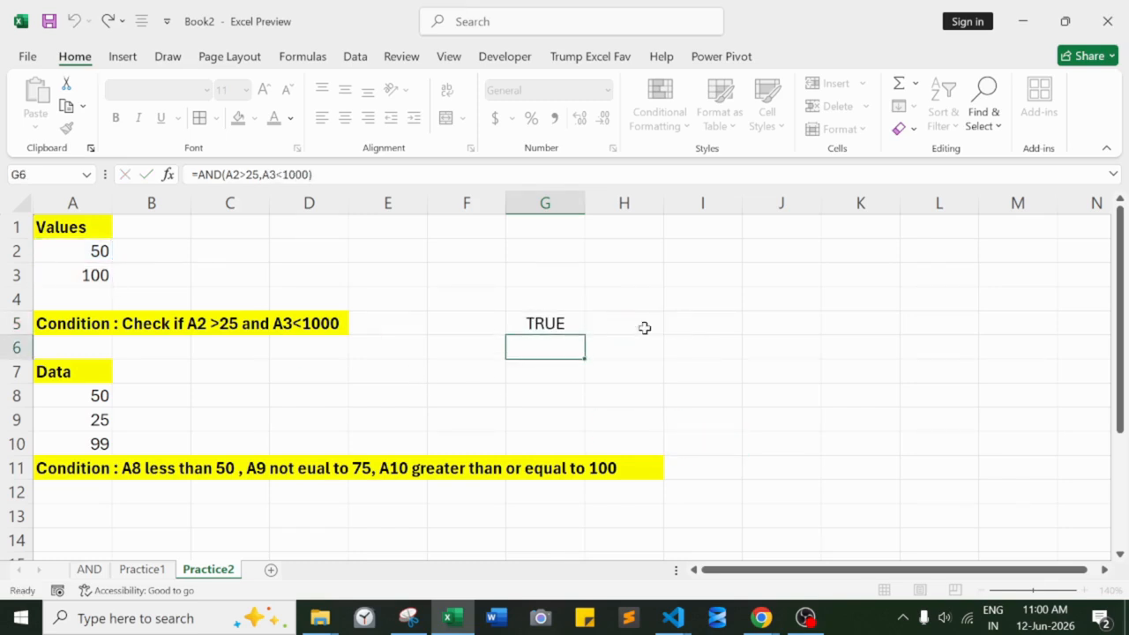
# - Enter the formula =AND(A8<50,A9<>75,A10>=100) in J11 to test the three conditions on the second data set
pyautogui.click(489, 437)
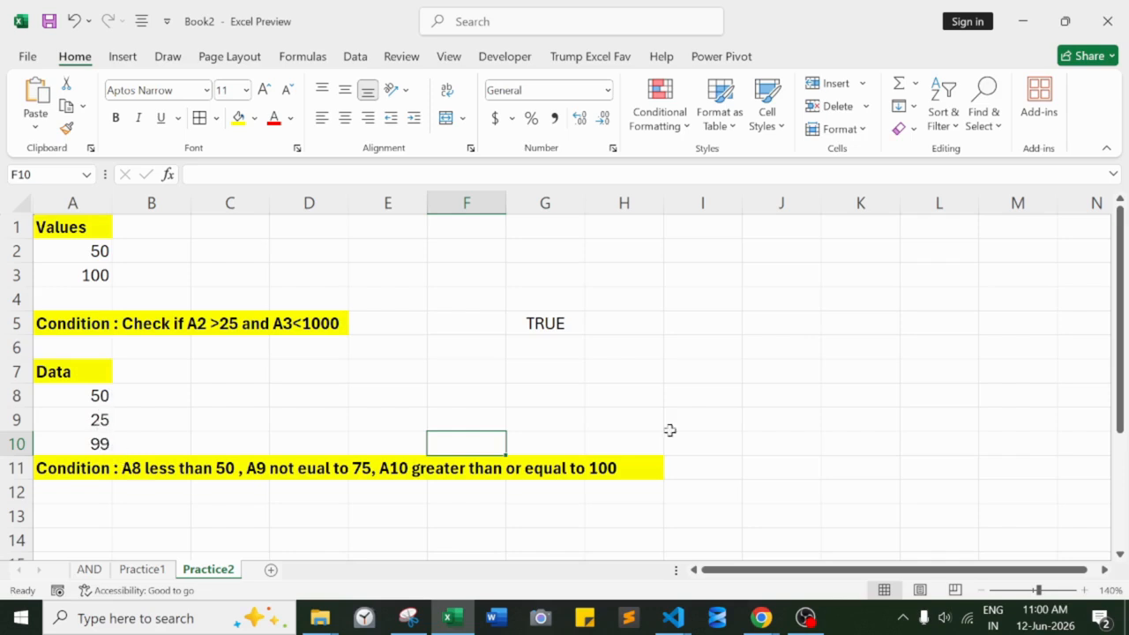
pyautogui.click(793, 475)
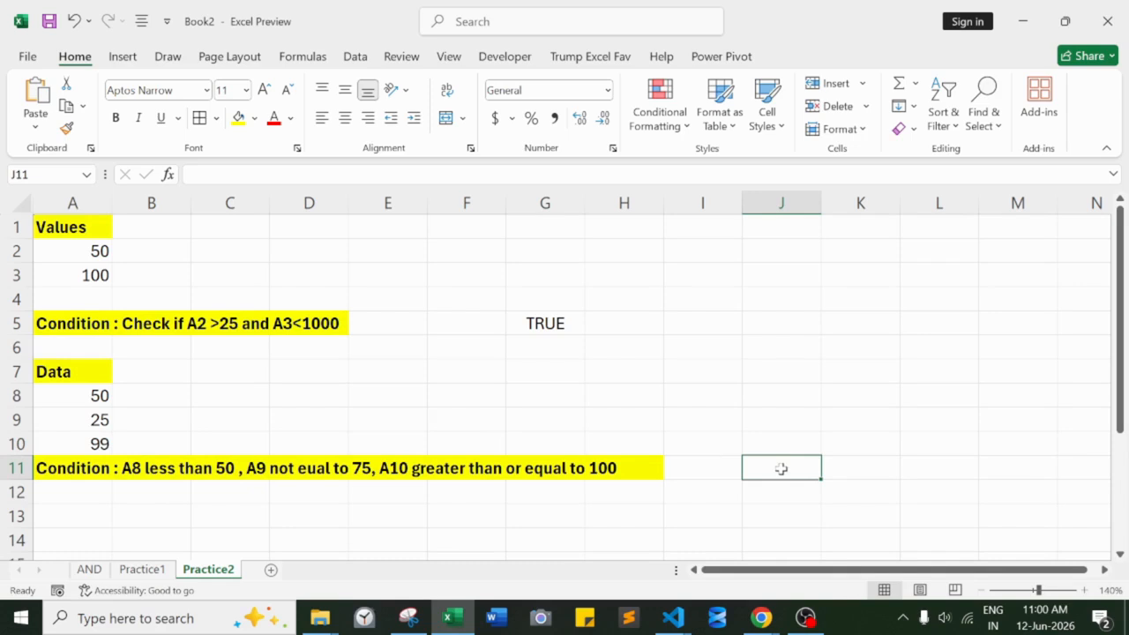
pyautogui.write('=AND(')
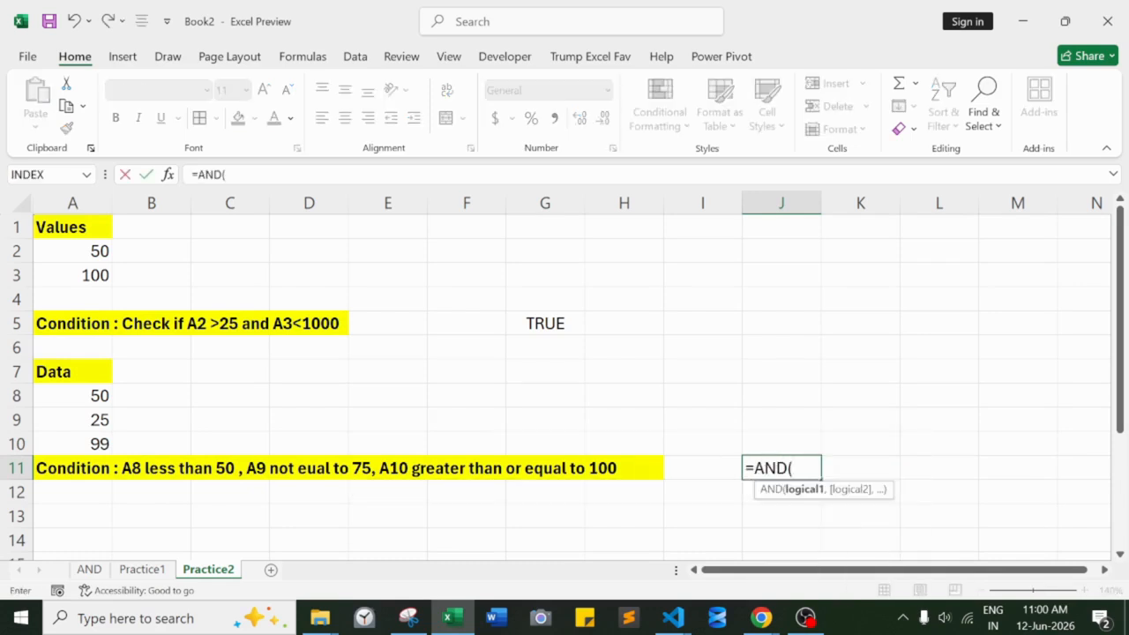
pyautogui.click(77, 398)
pyautogui.write('<50,')
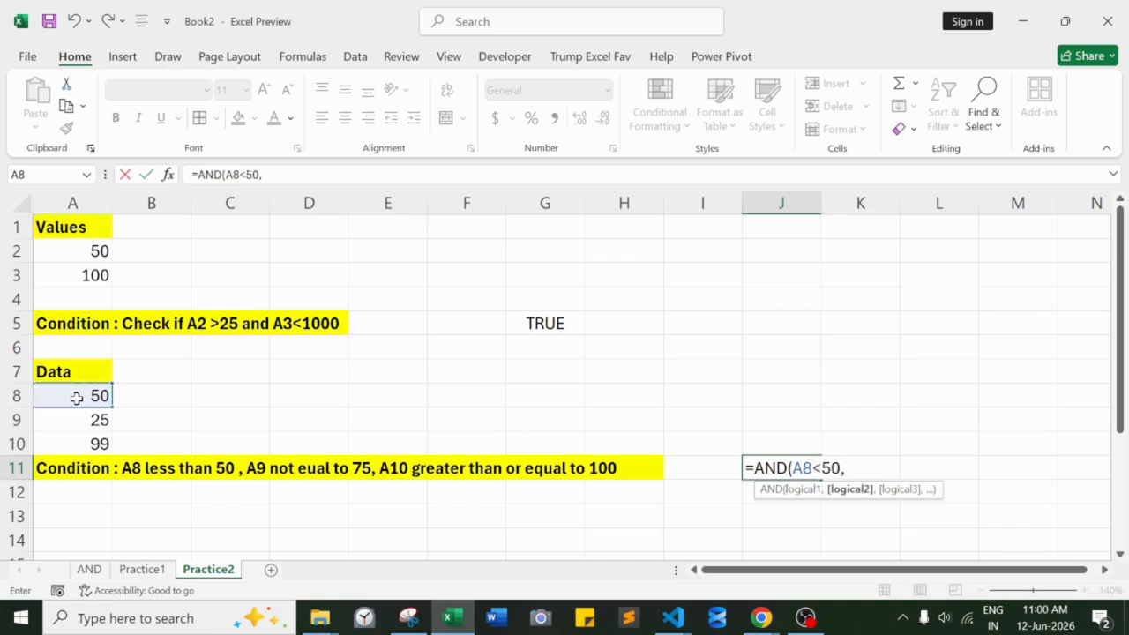
pyautogui.click(89, 419)
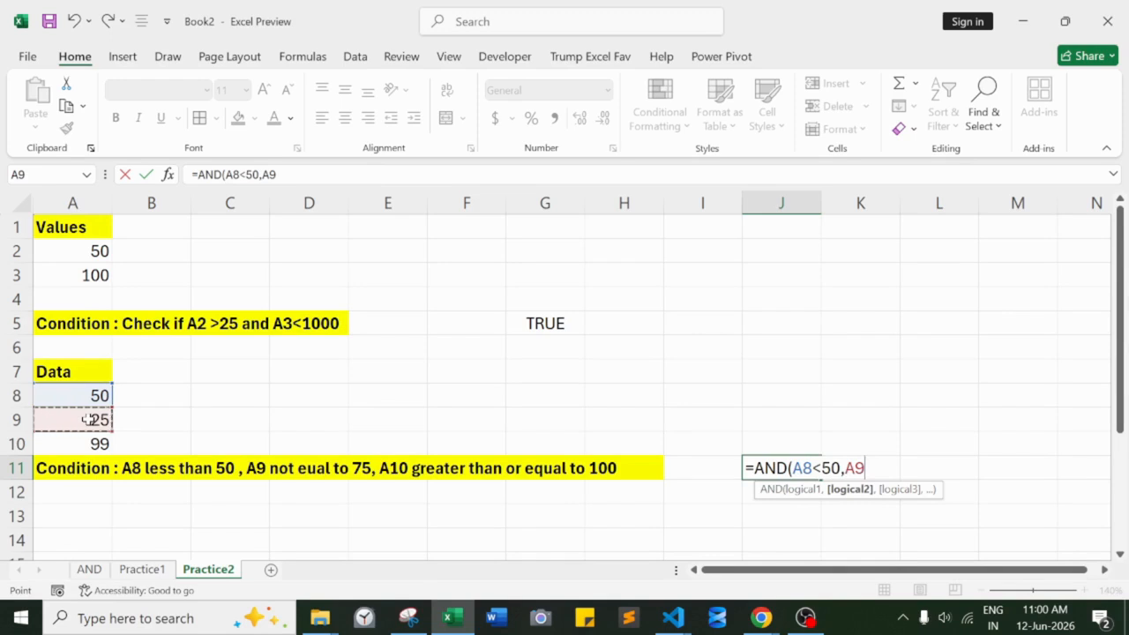
pyautogui.write('<>75,')
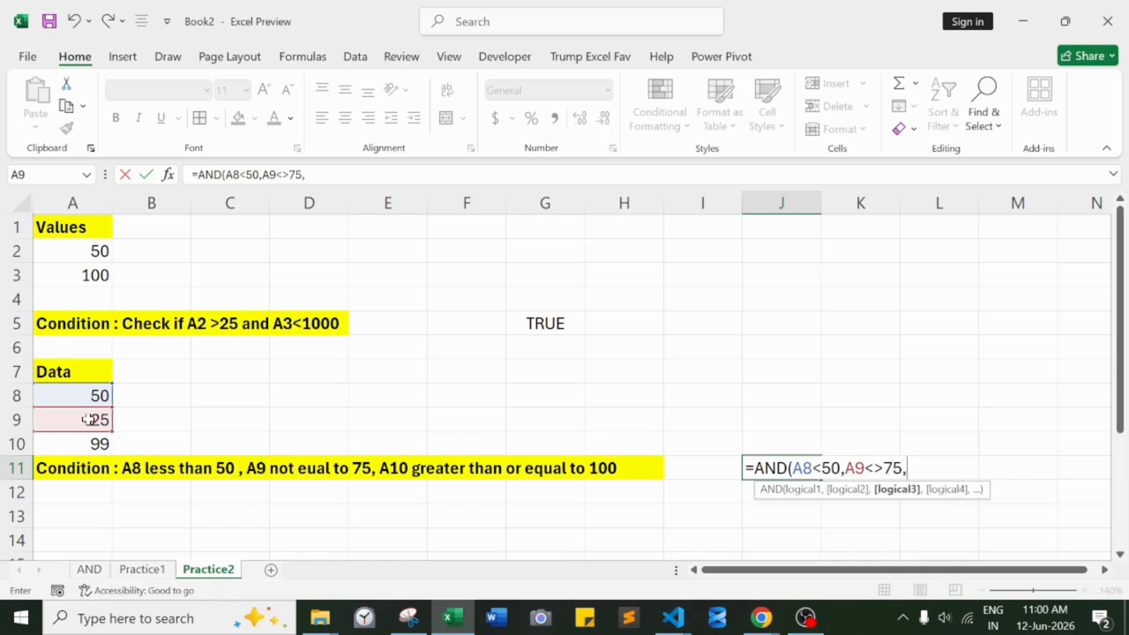
pyautogui.click(90, 444)
pyautogui.write('>')
pyautogui.write('=1')
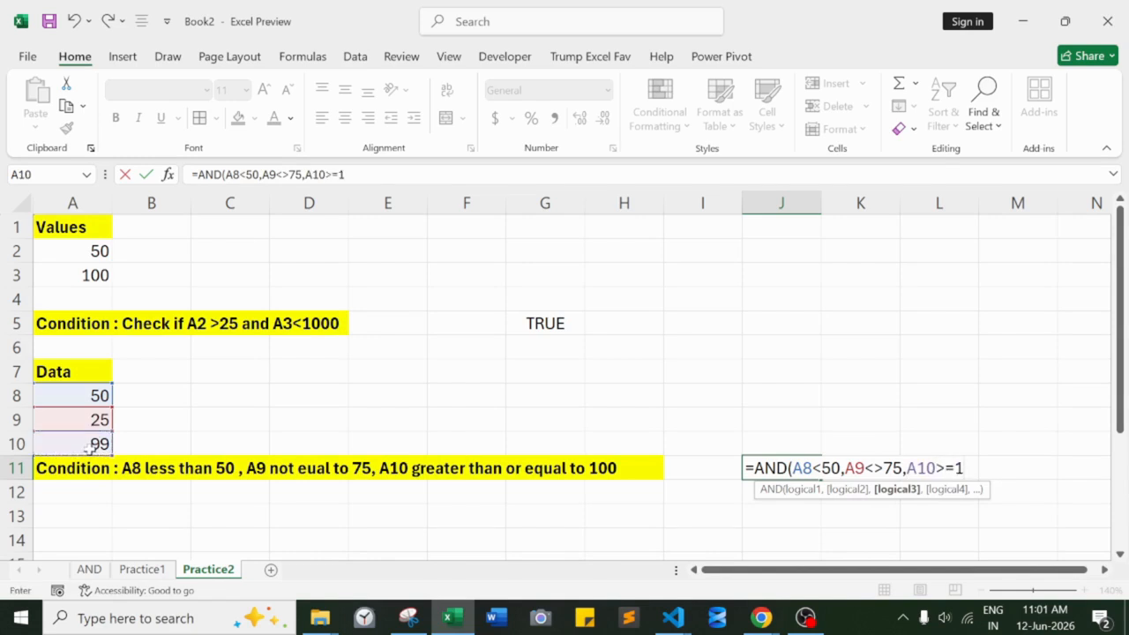
pyautogui.write('00)')
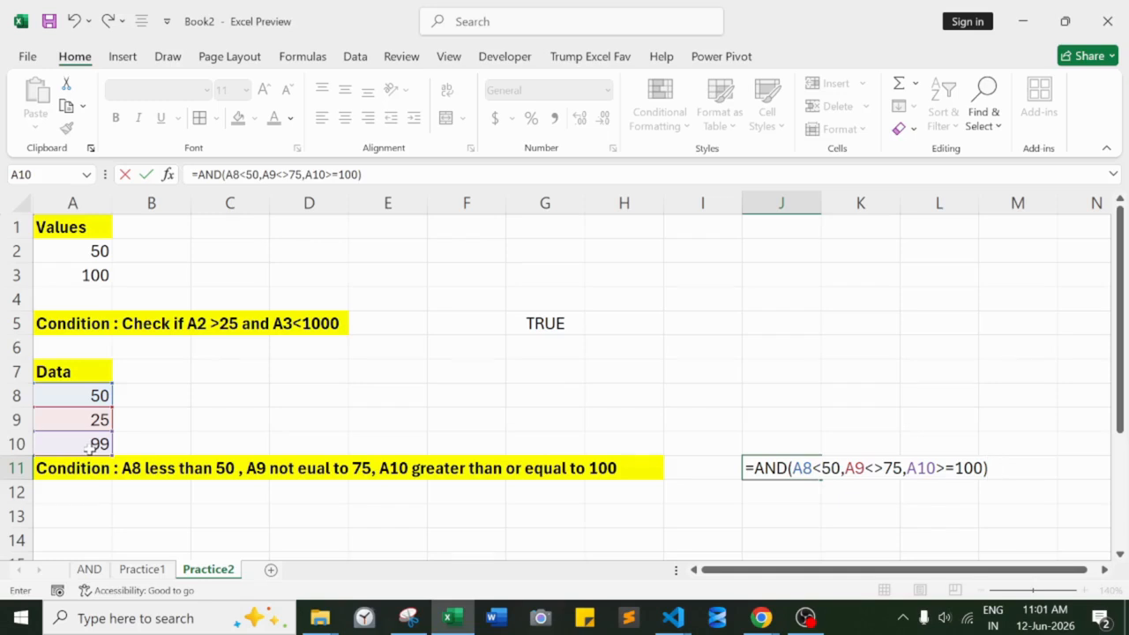
pyautogui.press('Return')
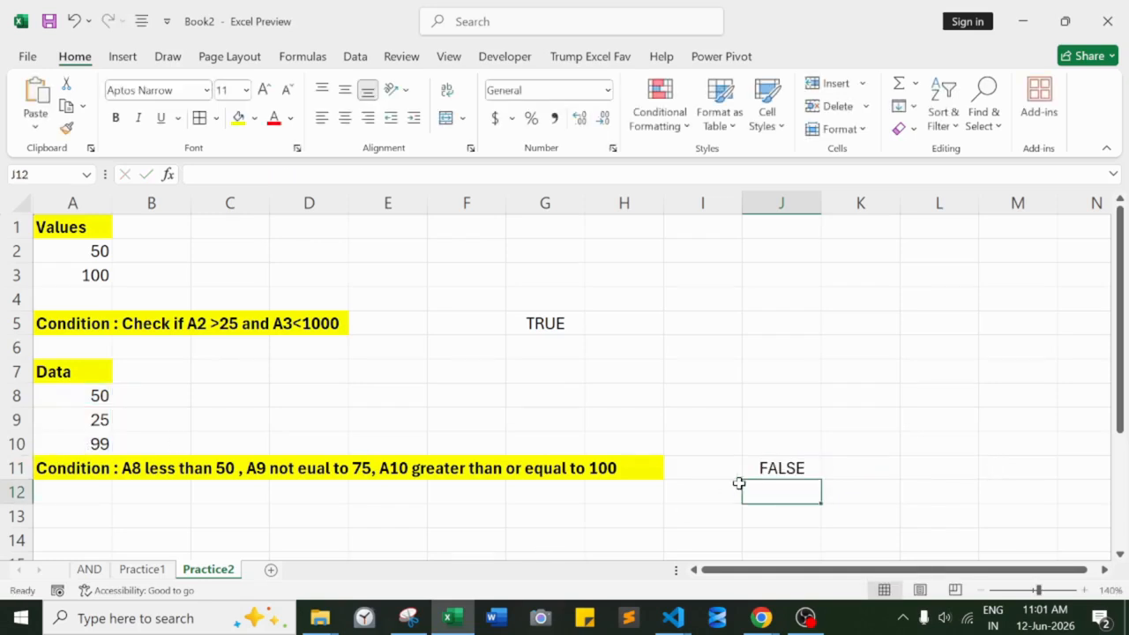
# - Reopen the formula in J11, highlight each of its three conditions to check how they evaluate, and close it without changes
pyautogui.doubleClick(752, 470)
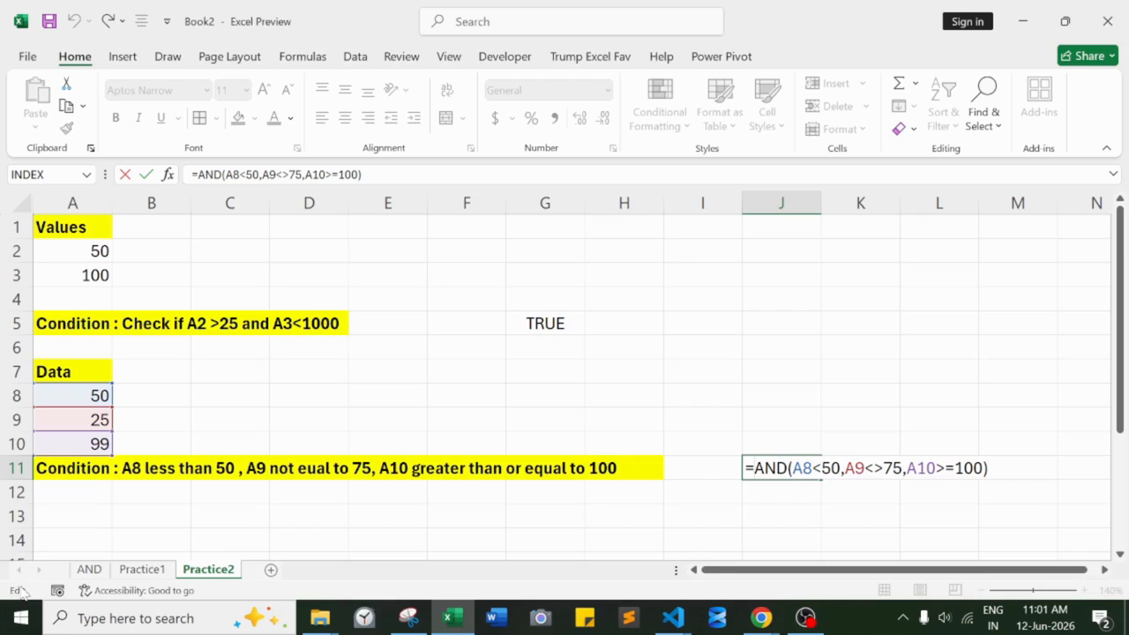
pyautogui.moveTo(792, 469); pyautogui.dragTo(841, 468)
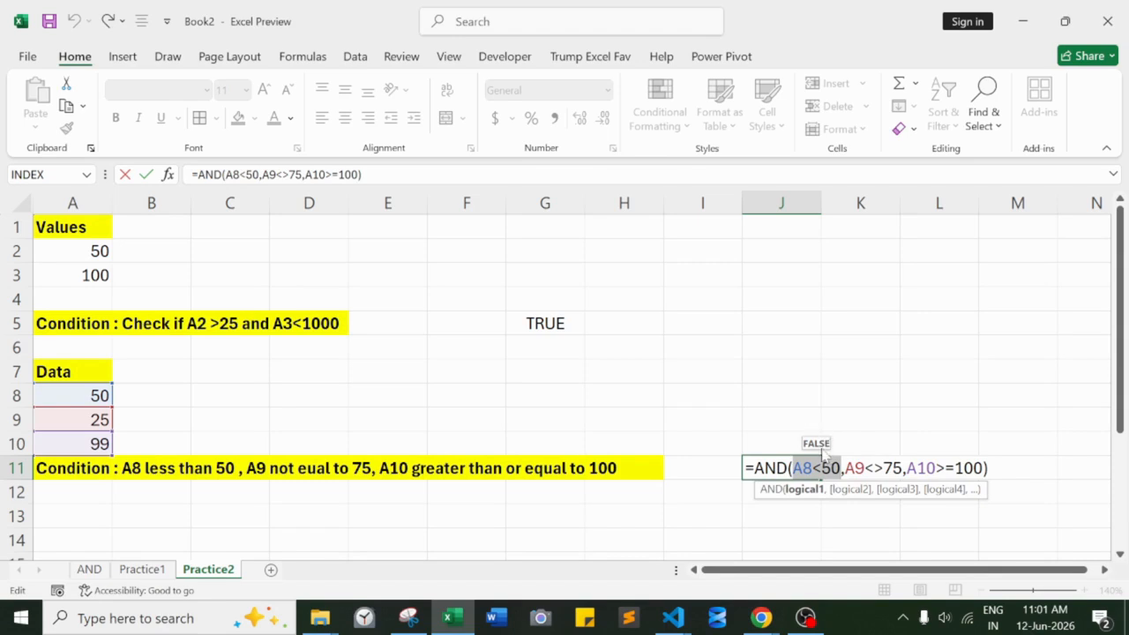
pyautogui.moveTo(844, 468); pyautogui.dragTo(901, 471)
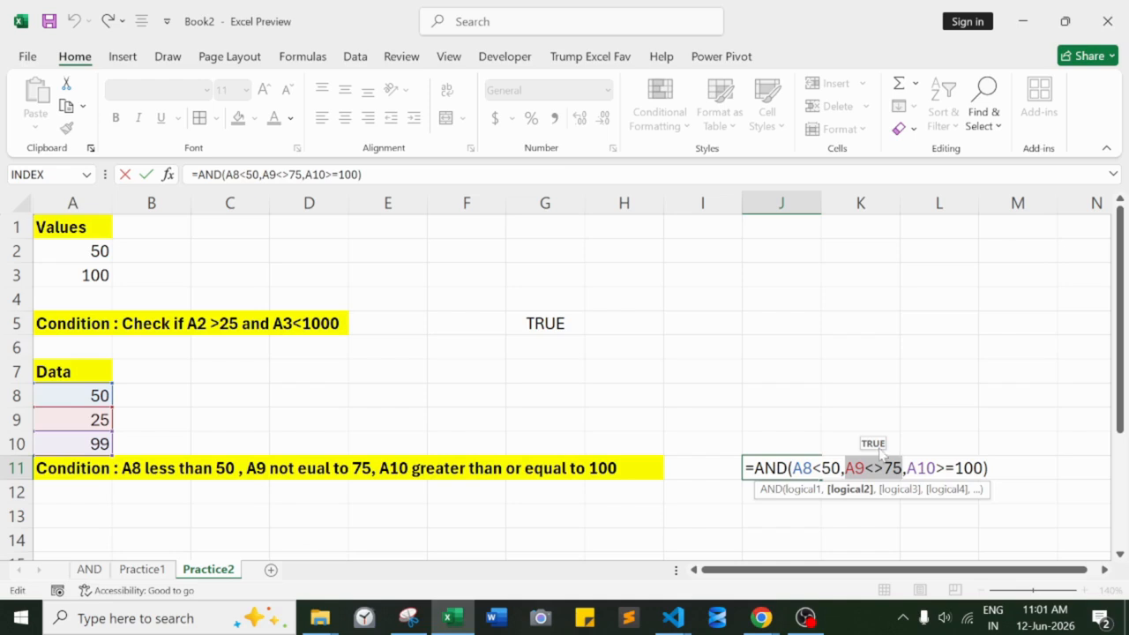
pyautogui.click(905, 468)
pyautogui.moveTo(905, 468); pyautogui.dragTo(984, 469)
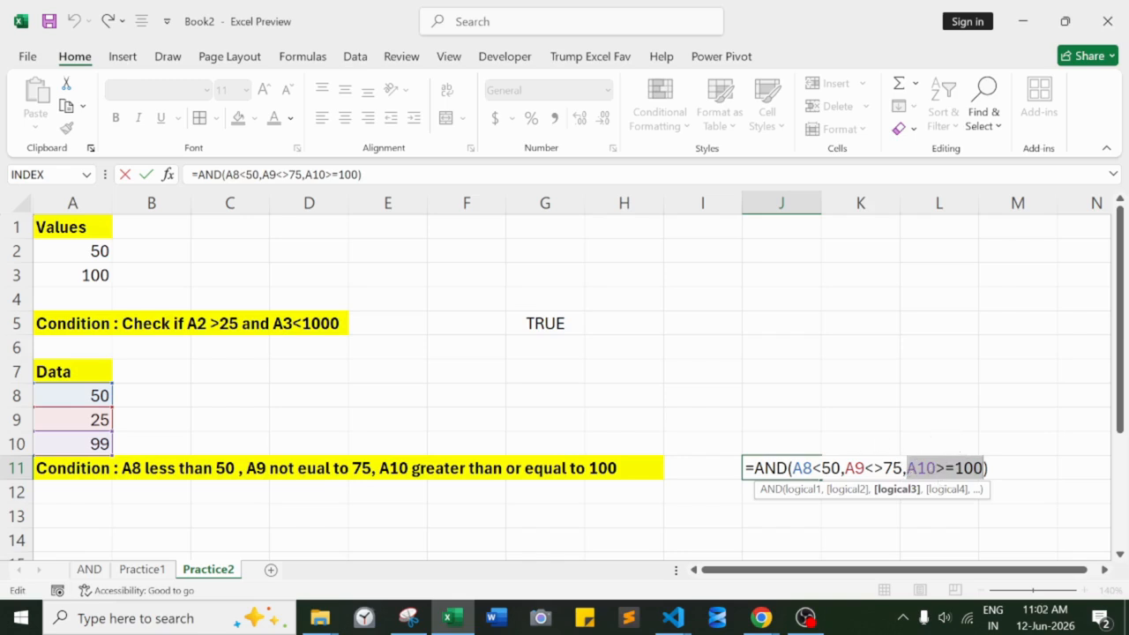
pyautogui.press('Right')
pyautogui.press('Right')
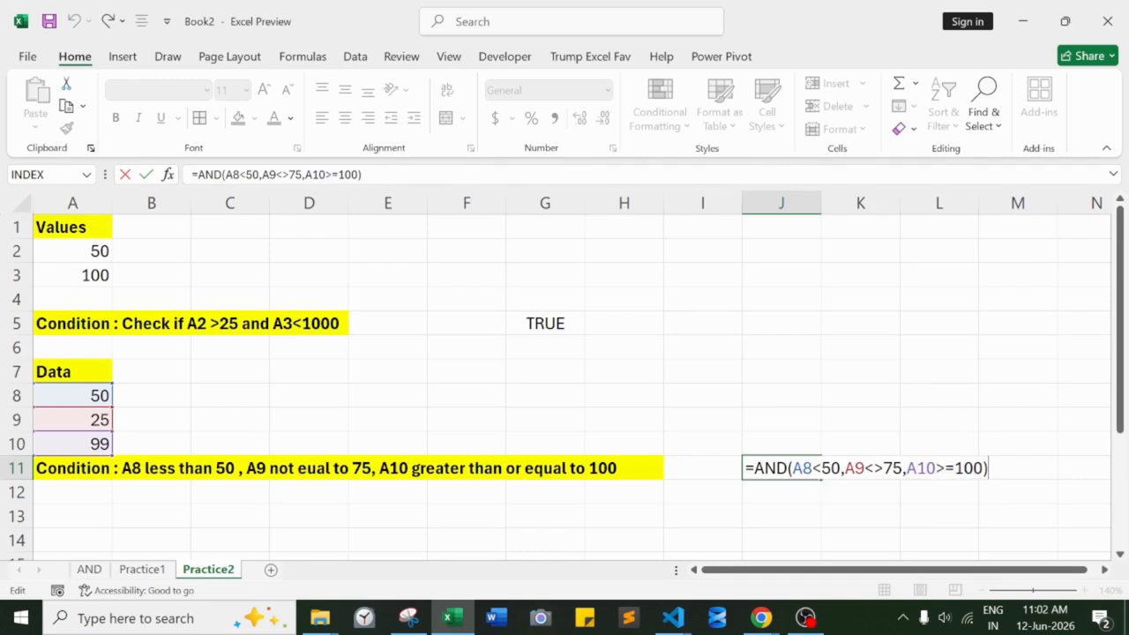
pyautogui.press('Return')
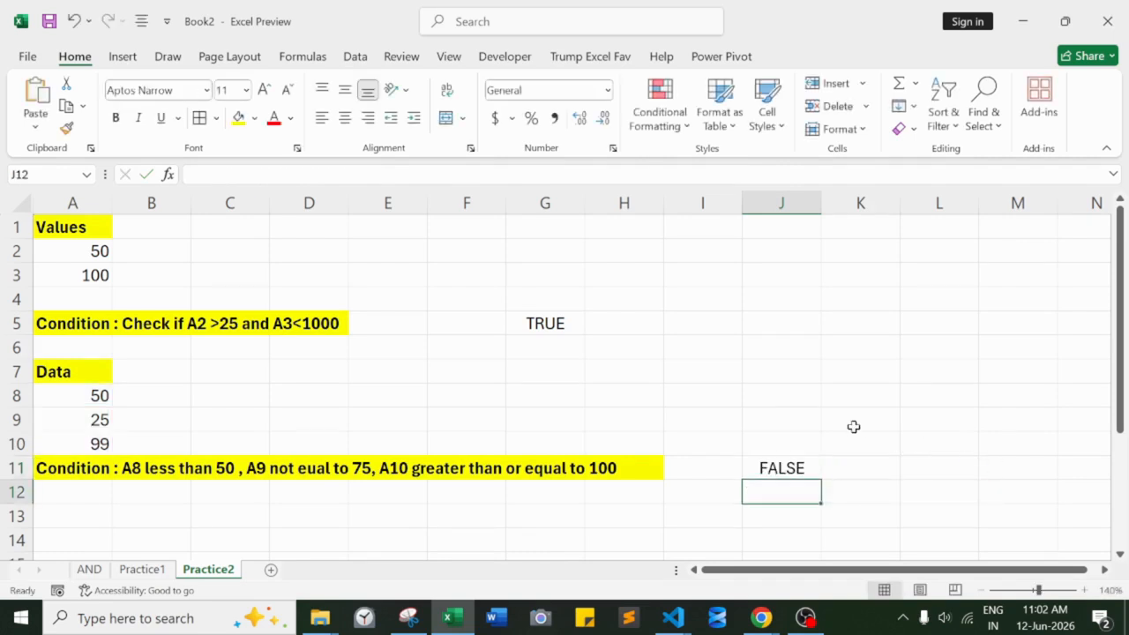